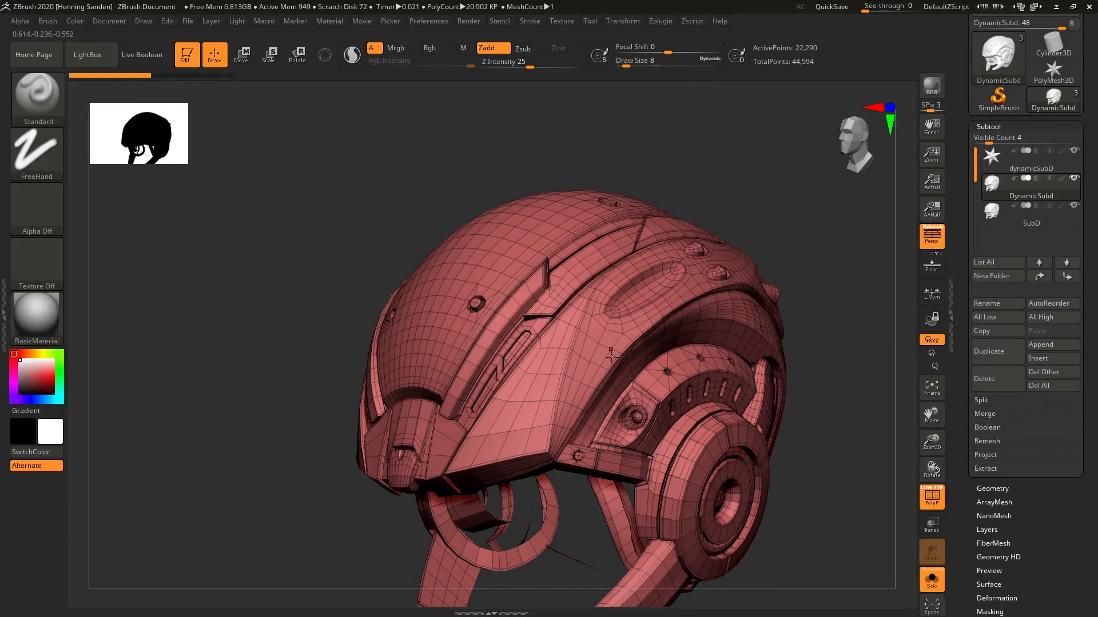
# Turn off the wireframe display and examine the low-poly facets of the DynamicSubd helmet
pyautogui.keyDown('alt'); pyautogui.moveTo(557, 400); pyautogui.dragTo(518, 343, button='right'); pyautogui.keyUp('alt')
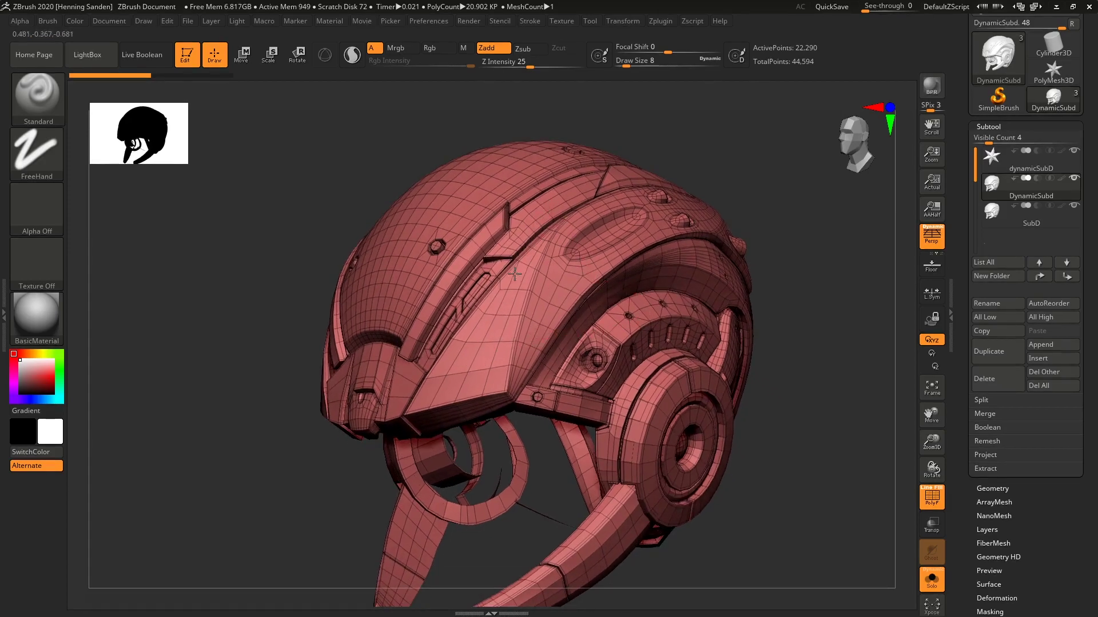
pyautogui.hotkey('shift', 'f')
pyautogui.keyDown('ctrl'); pyautogui.moveTo(423, 207); pyautogui.dragTo(468, 220, button='right'); pyautogui.keyUp('ctrl')
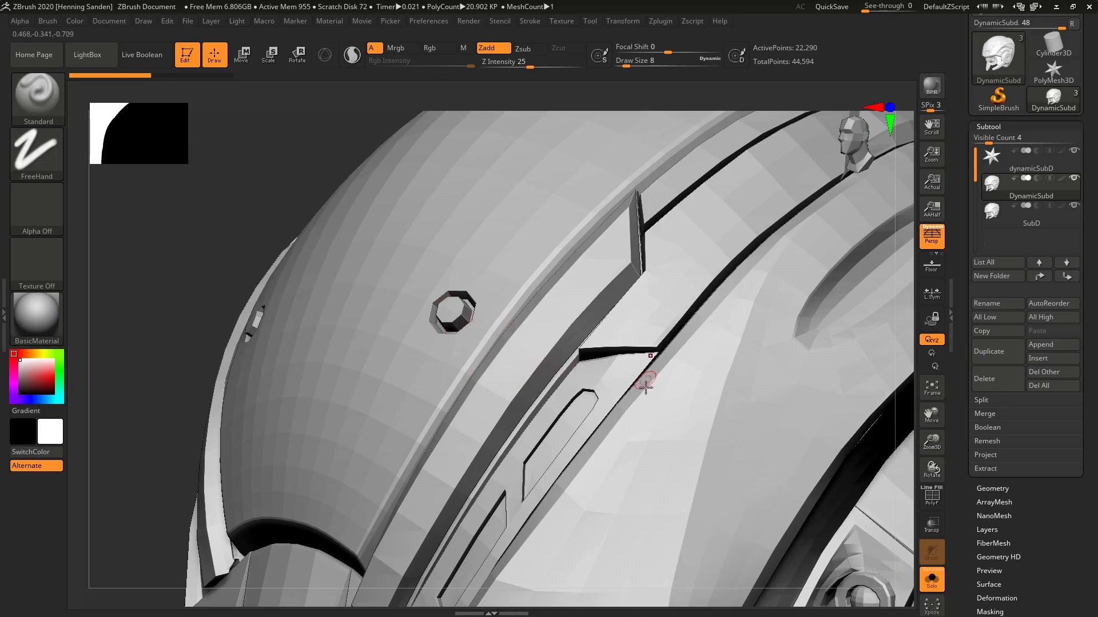
pyautogui.keyDown('ctrl'); pyautogui.moveTo(636, 379); pyautogui.dragTo(517, 263, button='right'); pyautogui.keyUp('ctrl')
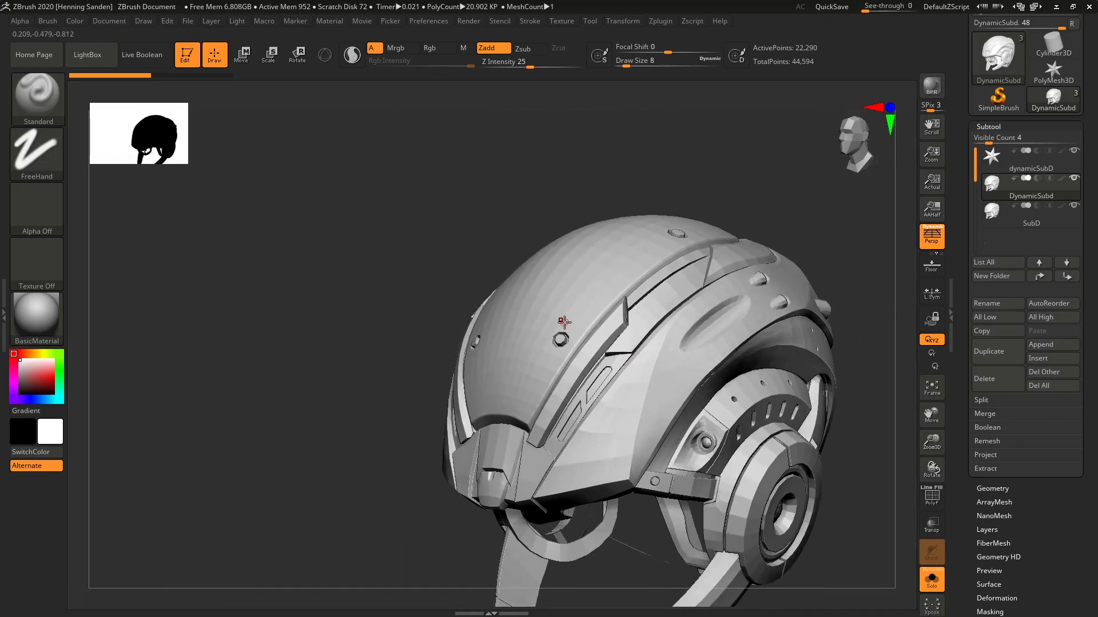
pyautogui.keyDown('alt'); pyautogui.moveTo(652, 377); pyautogui.dragTo(549, 311, button='right'); pyautogui.keyUp('alt')
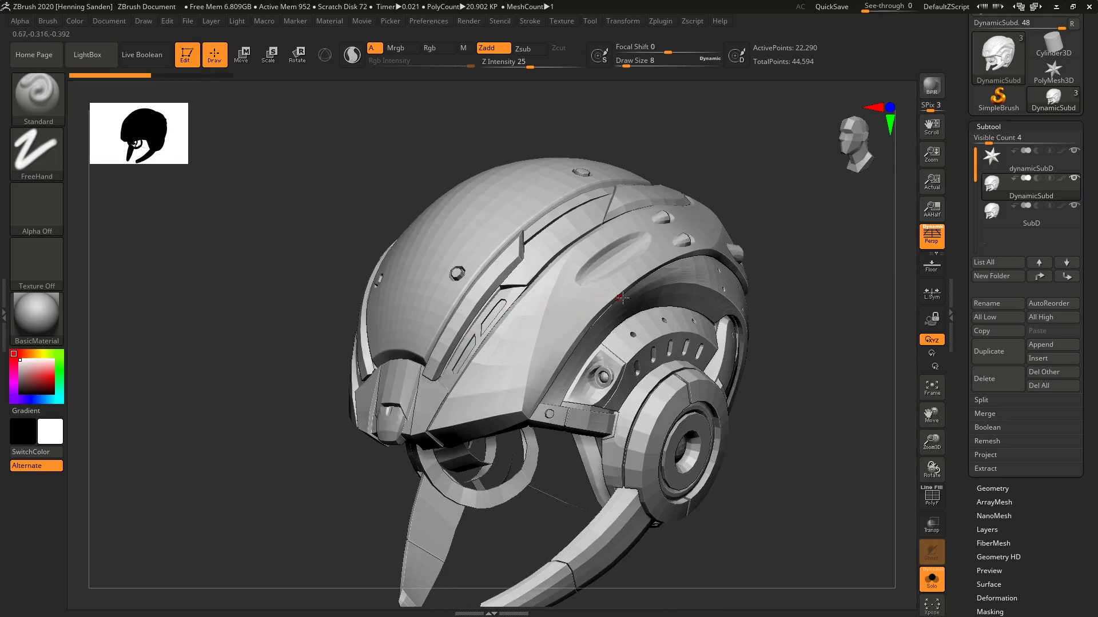
# Select the SubD subtool and divide its geometry up to subdivision level 5
pyautogui.click(1004, 224)
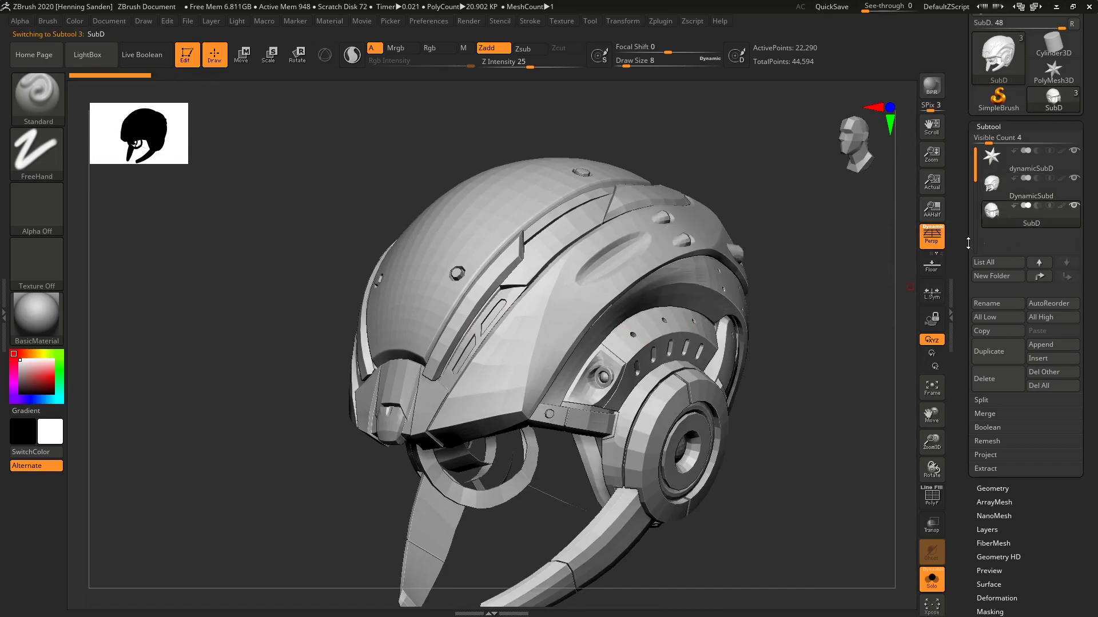
pyautogui.hotkey('ctrl', 'd')
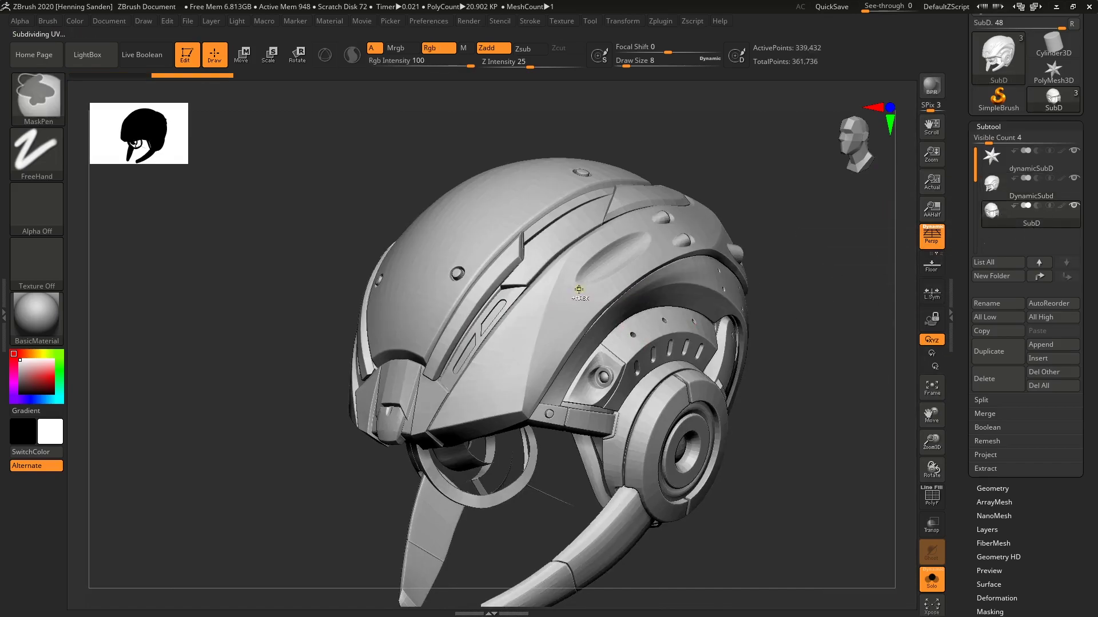
pyautogui.moveTo(541, 231); pyautogui.dragTo(558, 273, button='right')
pyautogui.keyDown('alt'); pyautogui.moveTo(510, 241); pyautogui.dragTo(477, 255, button='right'); pyautogui.keyUp('alt')
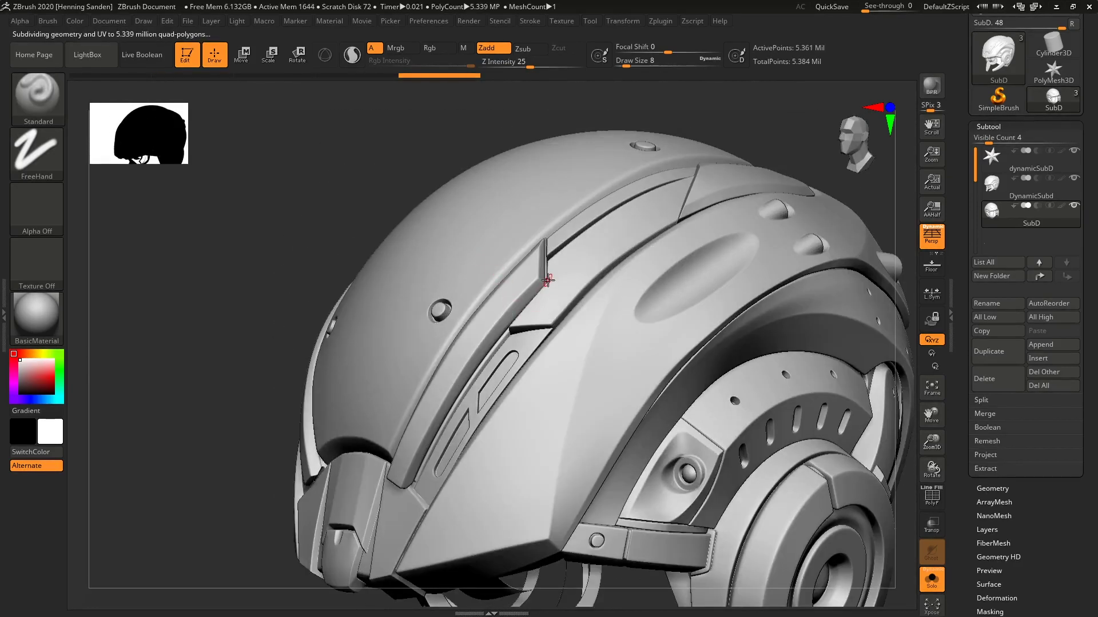
# Select the DynamicSubd subtool and enable Dynamic Subdiv in its geometry settings
pyautogui.click(996, 189)
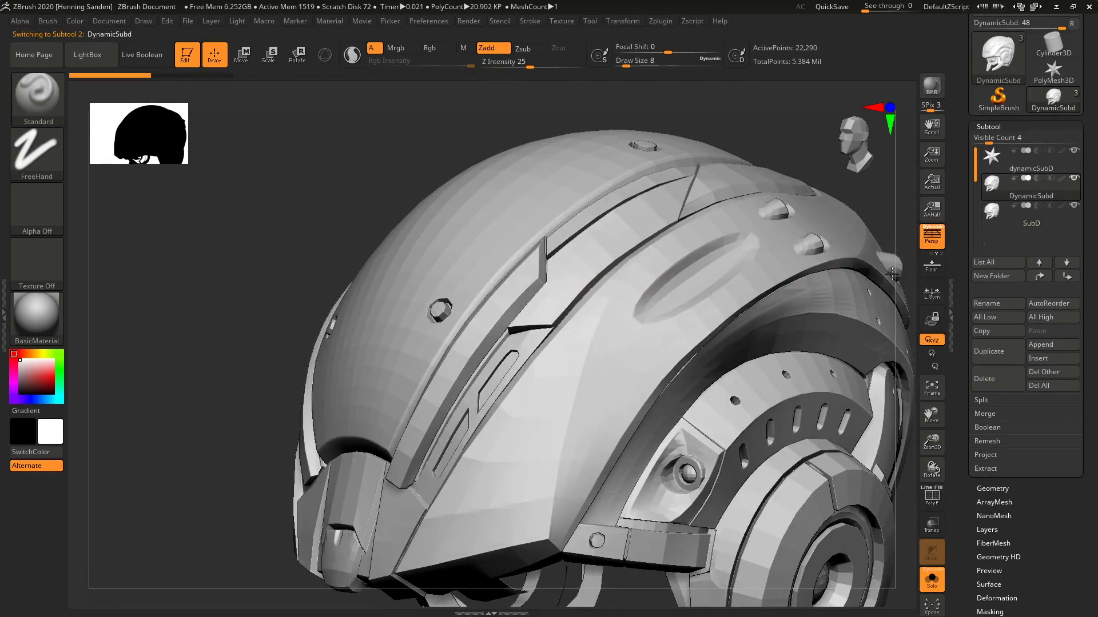
pyautogui.moveTo(968, 299); pyautogui.dragTo(950, 220)
pyautogui.click(993, 309)
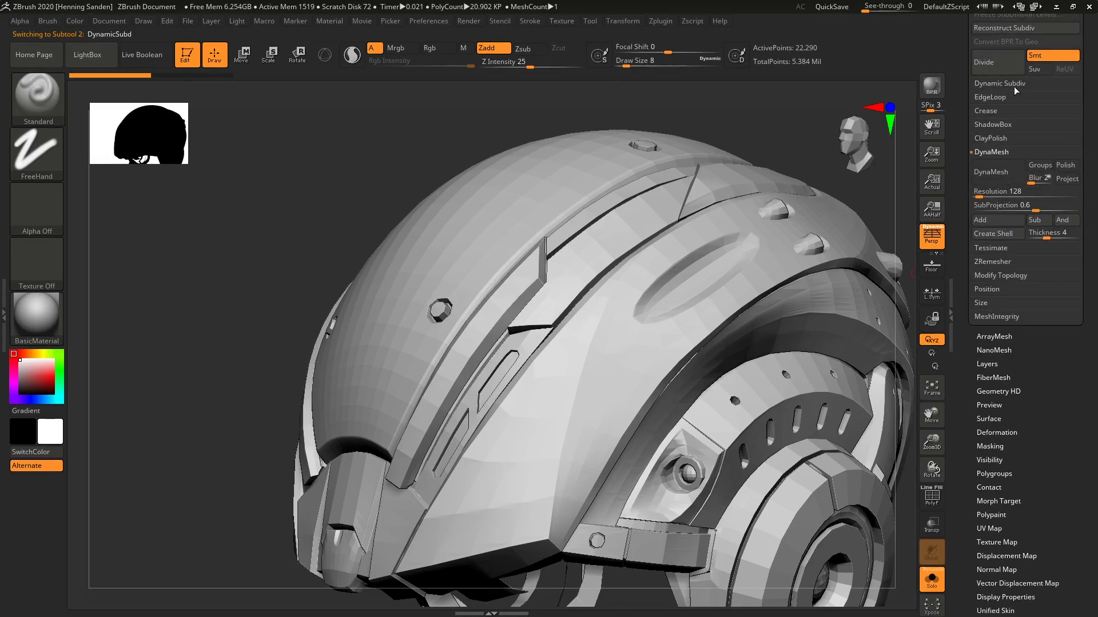
pyautogui.moveTo(962, 59); pyautogui.dragTo(985, 121)
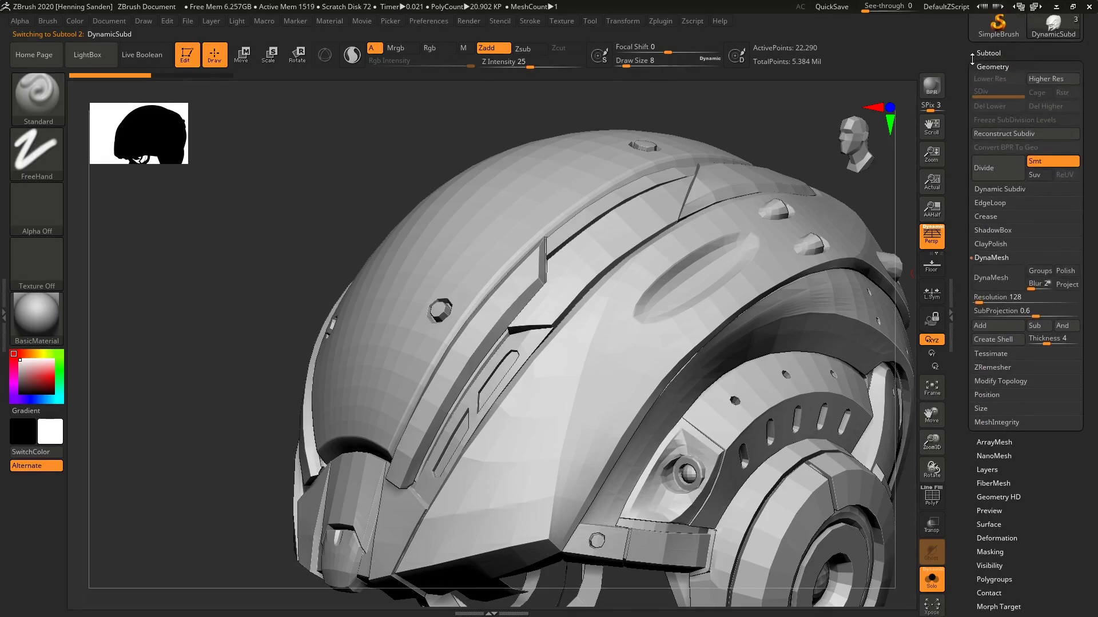
pyautogui.click(994, 256)
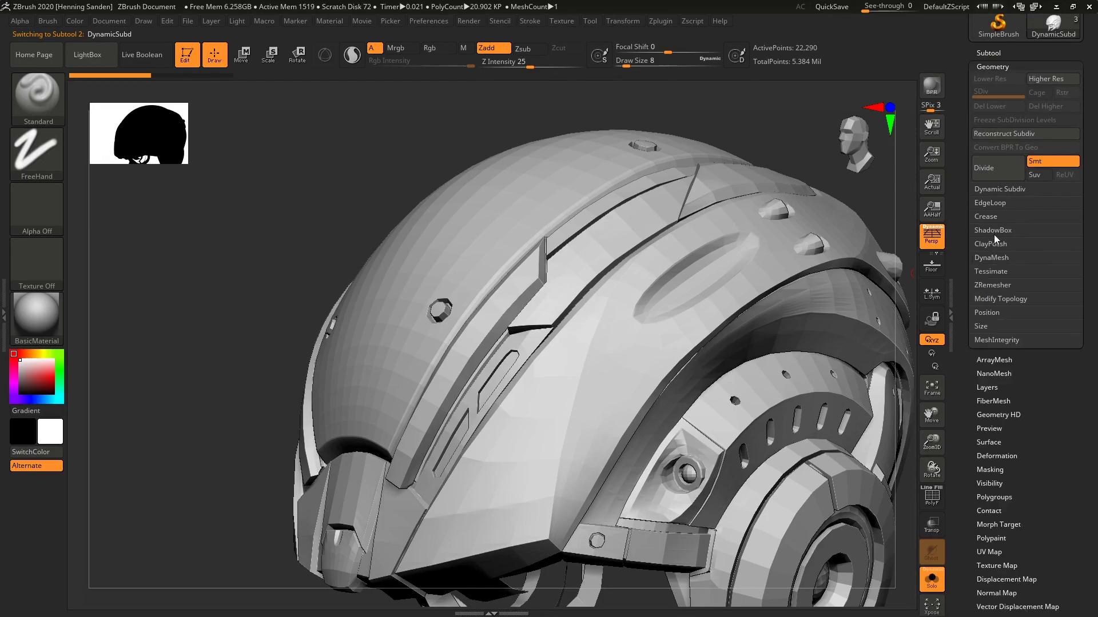
pyautogui.click(1000, 189)
pyautogui.click(998, 203)
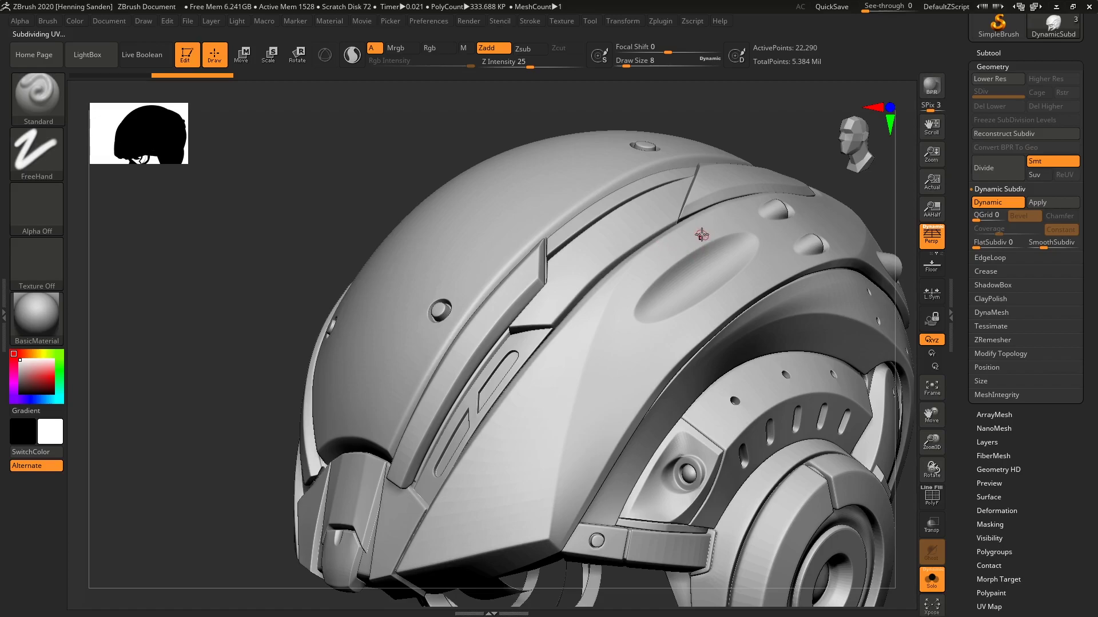
# Turn dynamic subdivision off and on again for DynamicSubd, choosing Always YES for auto-activation
pyautogui.hotkey('shift', 'd')
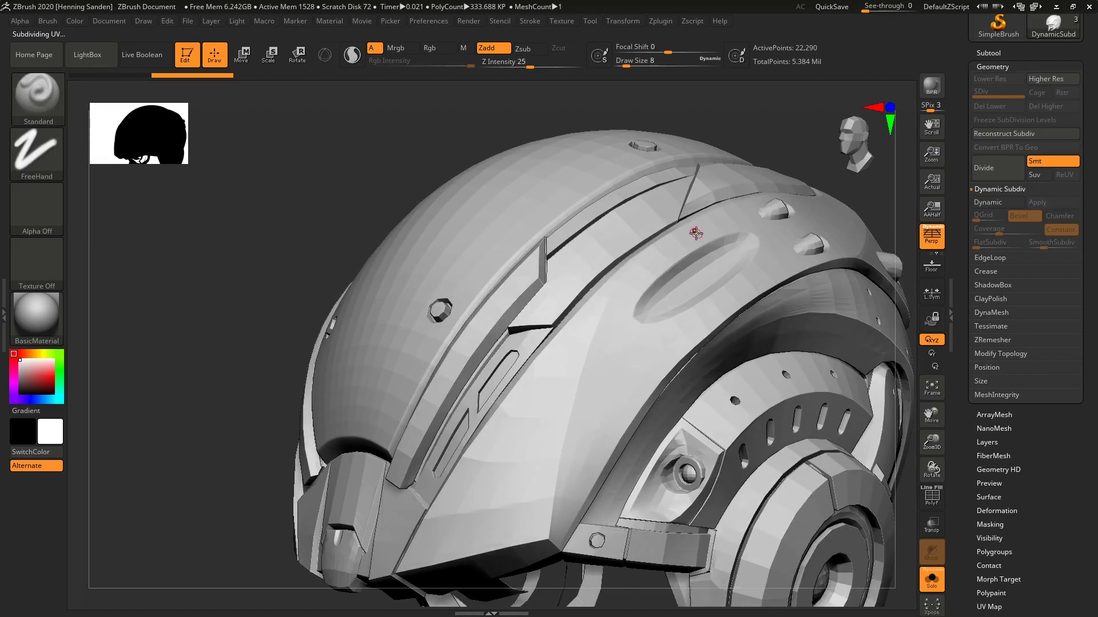
pyautogui.press('d')
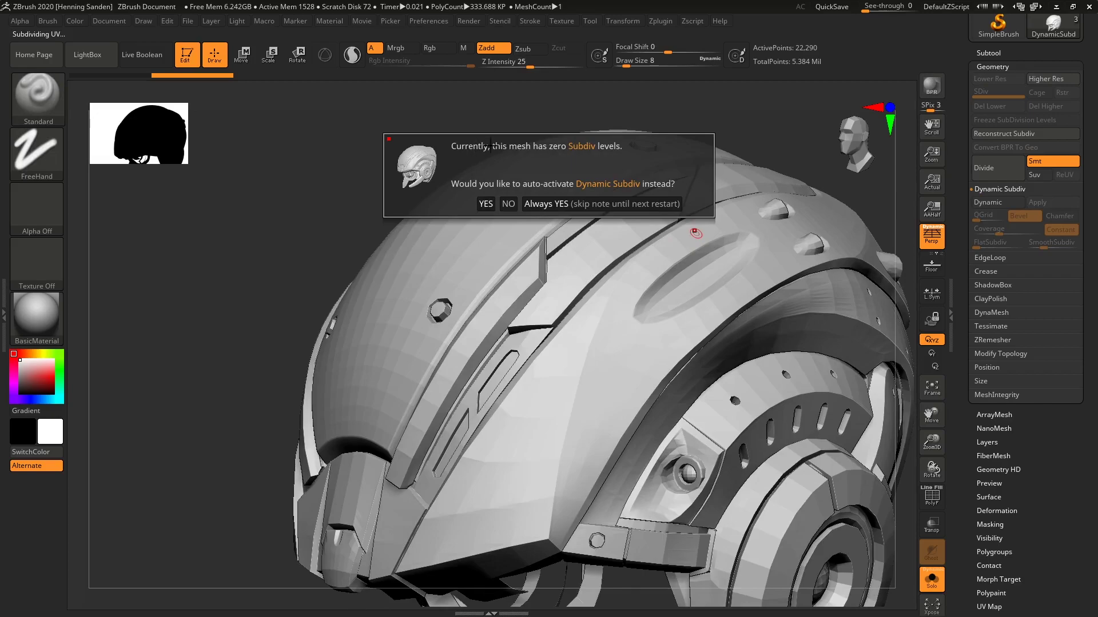
pyautogui.click(578, 204)
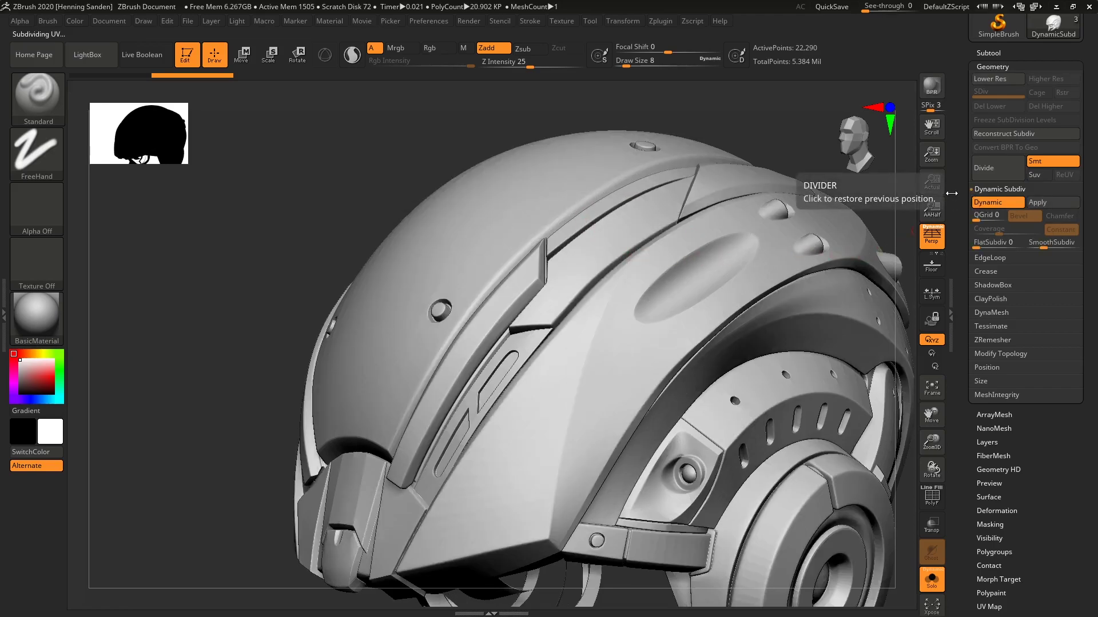
# Compare the smoothed DynamicSubd and SubD subtools by switching back and forth between them
pyautogui.scroll(3, 964, 162)
pyautogui.moveTo(965, 162); pyautogui.dragTo(943, 363)
pyautogui.click(976, 429)
pyautogui.press('Down')
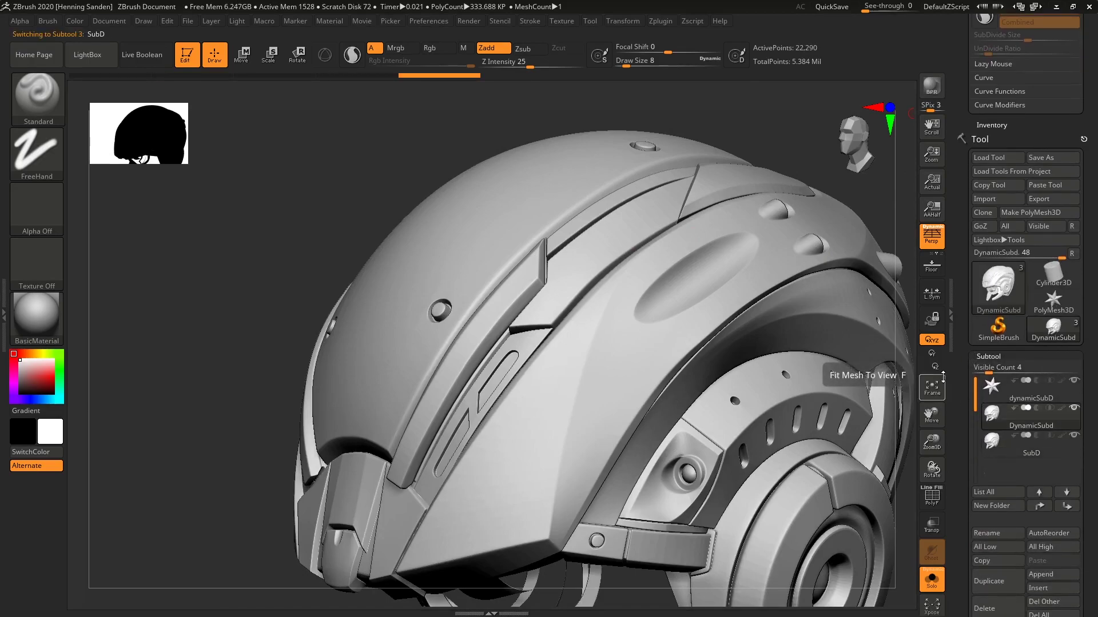
pyautogui.press('Up')
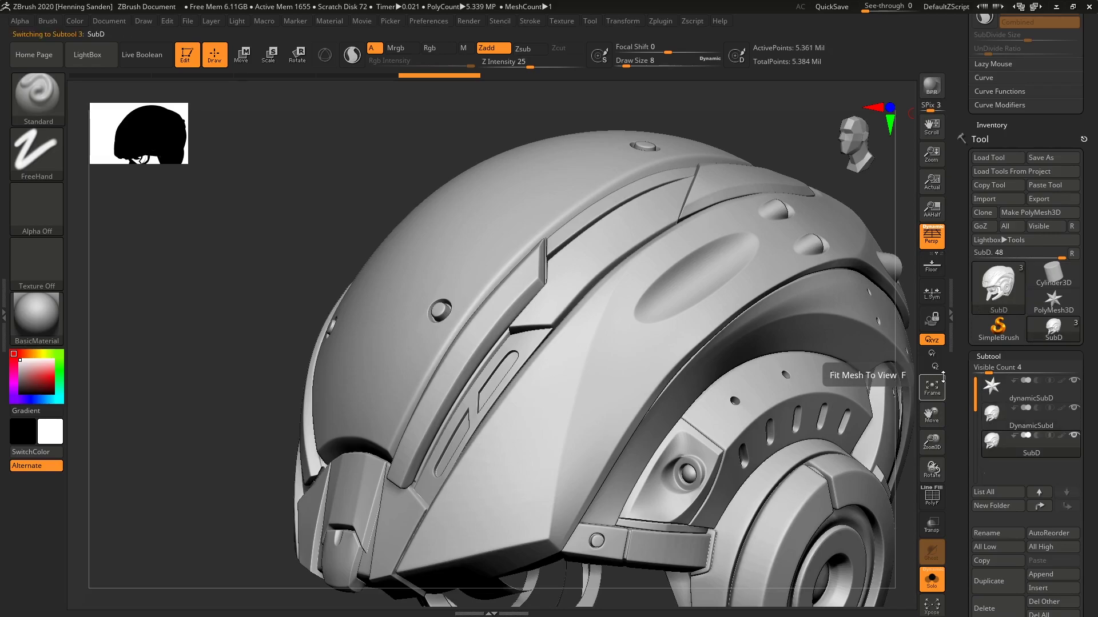
pyautogui.press('Down')
pyautogui.press('Up')
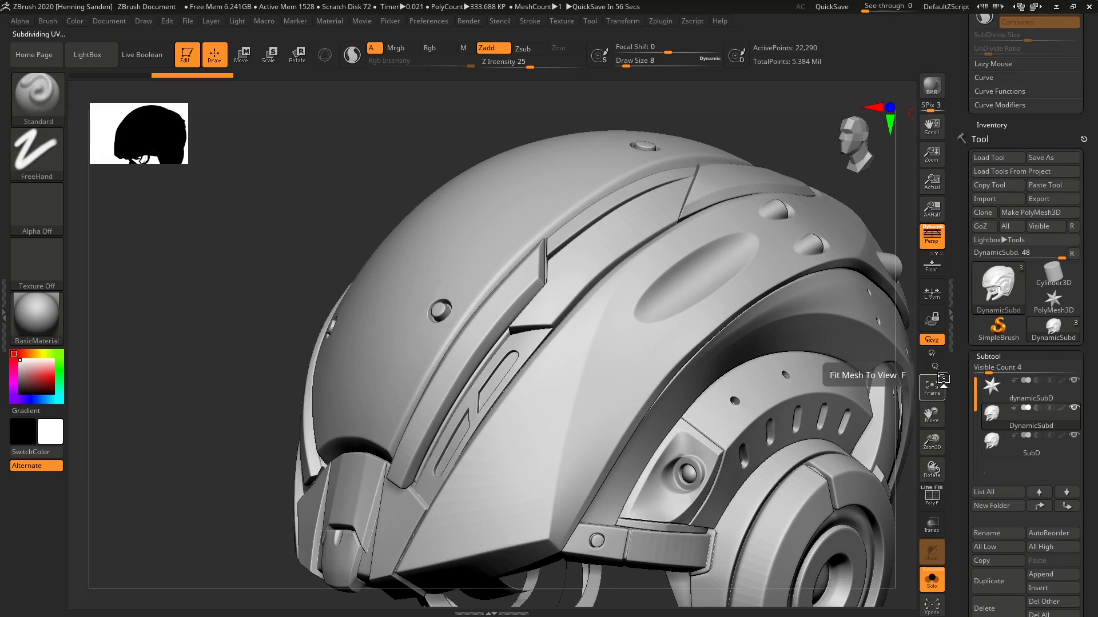
# Select the SubD subtool and lower its subdivision level to SDiv 1
pyautogui.click(996, 451)
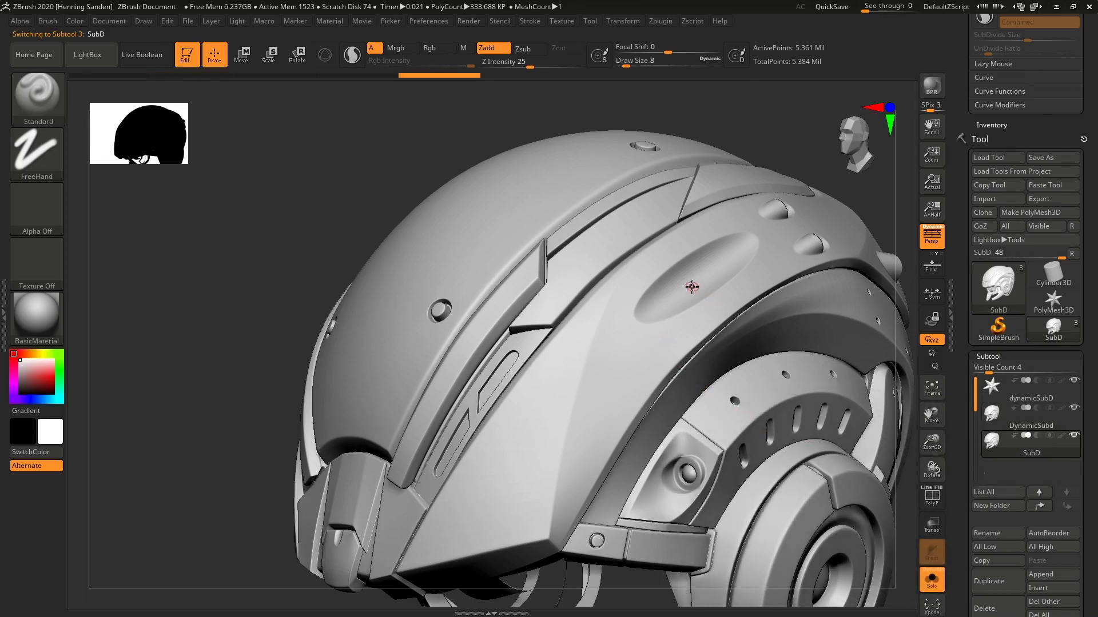
pyautogui.keyDown('ctrl'); pyautogui.moveTo(461, 308); pyautogui.dragTo(460, 326, button='right'); pyautogui.keyUp('ctrl')
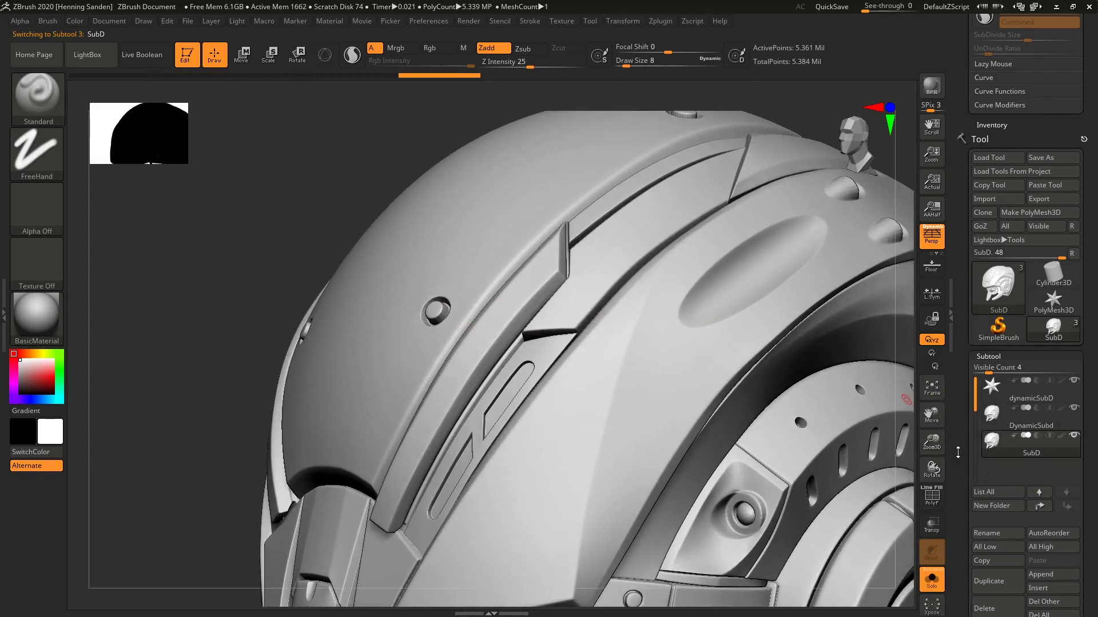
pyautogui.moveTo(958, 452); pyautogui.dragTo(957, 347)
pyautogui.click(998, 440)
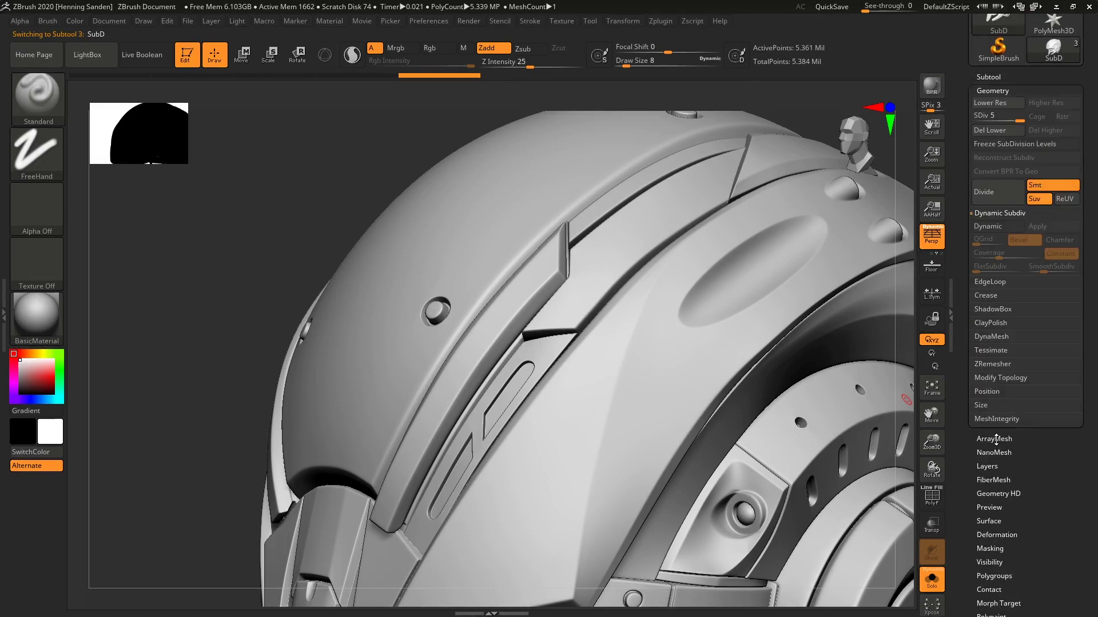
pyautogui.click(988, 115)
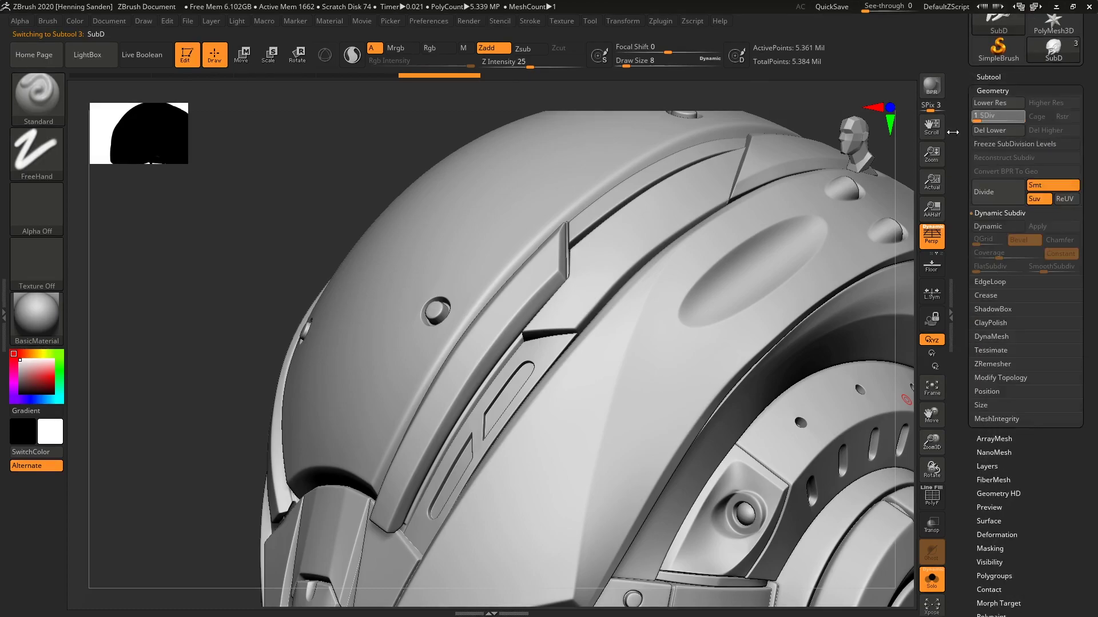
pyautogui.moveTo(952, 132); pyautogui.dragTo(950, 134)
pyautogui.keyDown('ctrl'); pyautogui.moveTo(443, 299); pyautogui.dragTo(477, 400, button='right'); pyautogui.keyUp('ctrl')
# Switch to the DynamicSubd subtool, turn off its dynamic subdivision and show the wireframe
pyautogui.scroll(5, 996, 250)
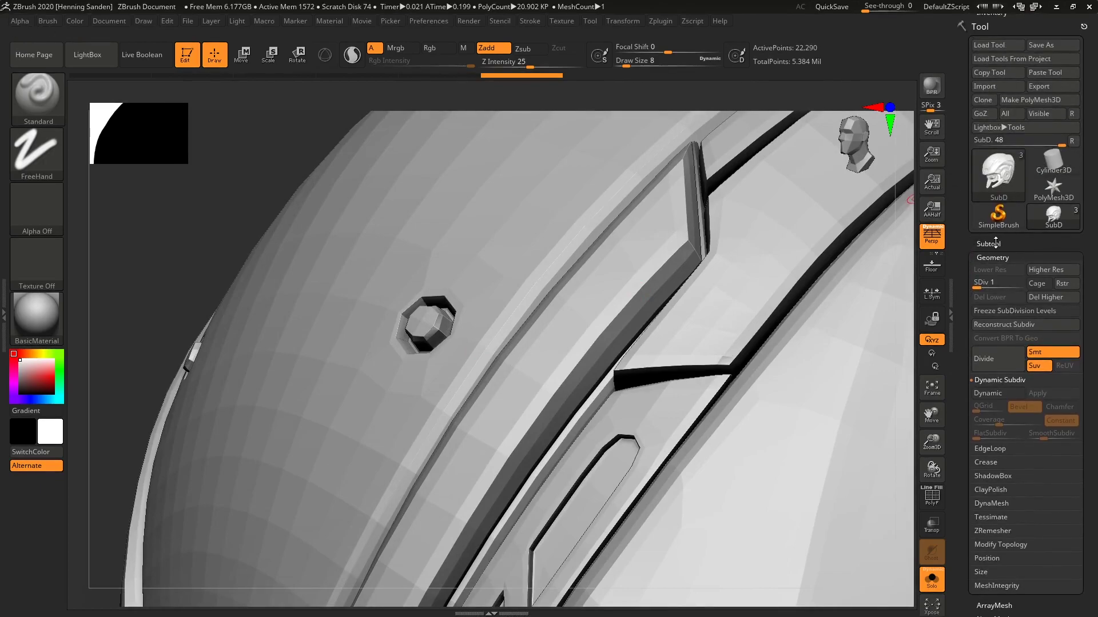
pyautogui.click(995, 244)
pyautogui.press('d')
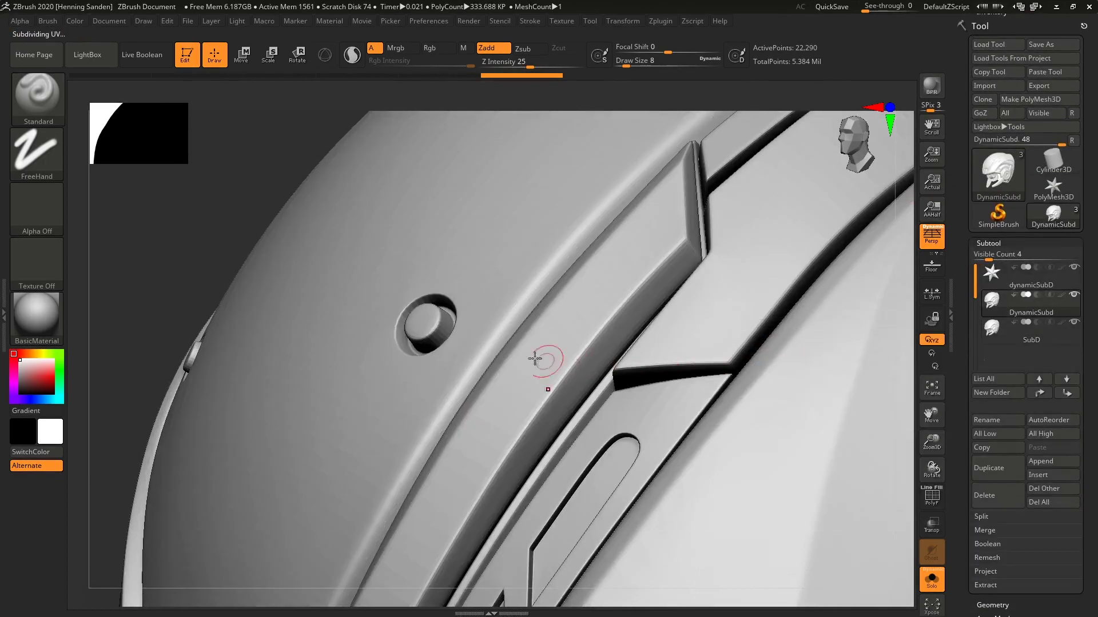
pyautogui.hotkey('shift', 'd')
pyautogui.hotkey('shift', 'f')
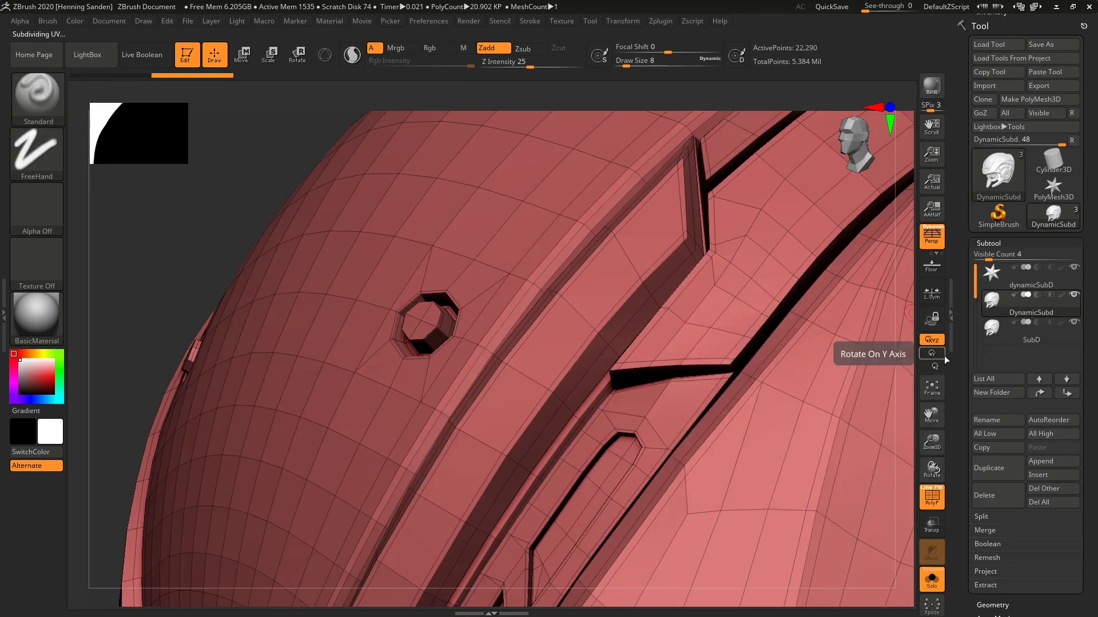
# Compare the base-level wireframes of SubD and DynamicSubd around the bolt and panel edges by alternating between the subtools
pyautogui.press('Down')
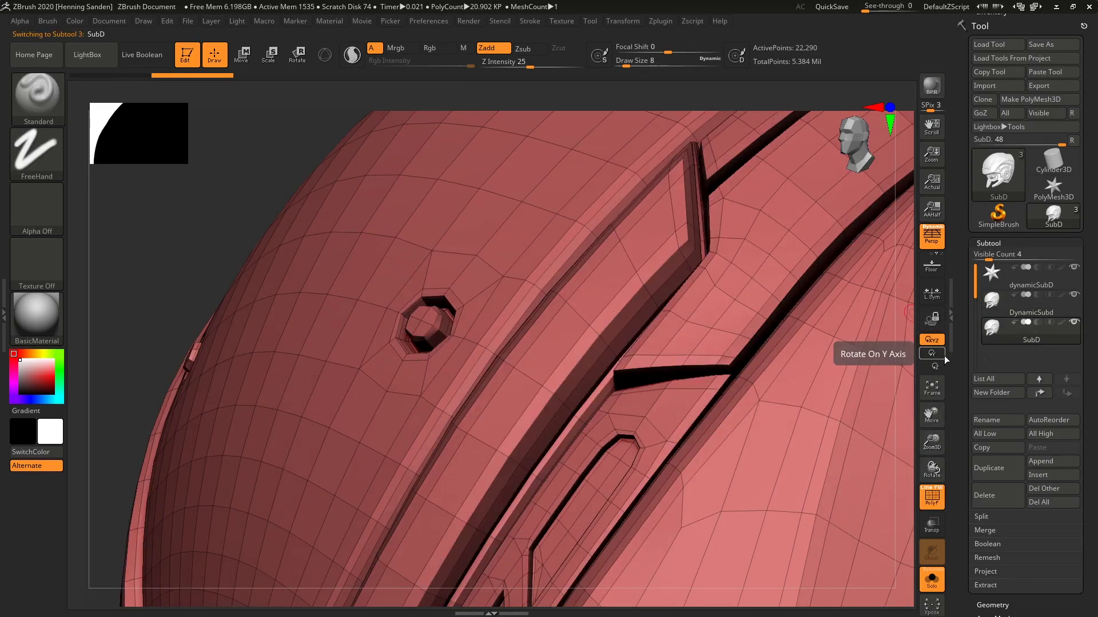
pyautogui.press('Up')
pyautogui.press('Down')
pyautogui.press('Up')
pyautogui.press('Down')
pyautogui.press('Up')
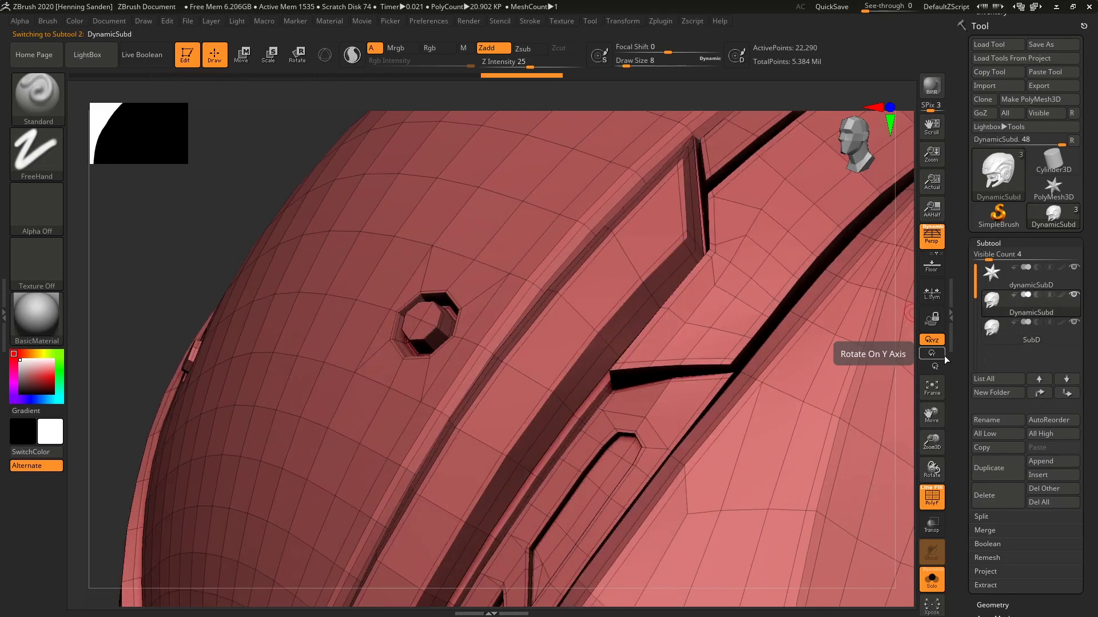
pyautogui.press('Down')
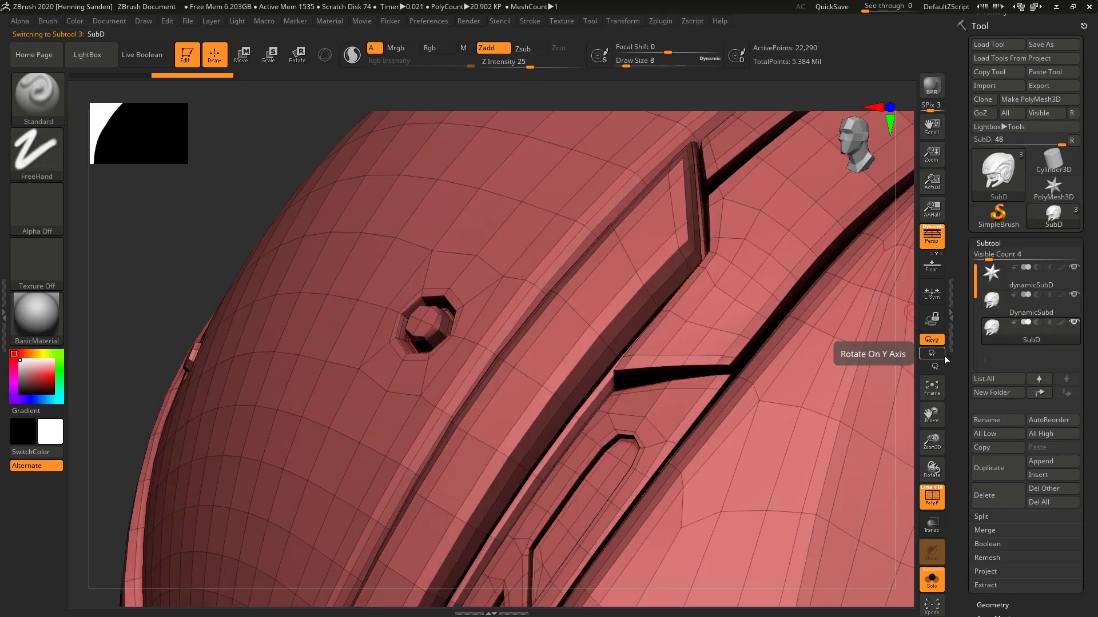
pyautogui.press('Up')
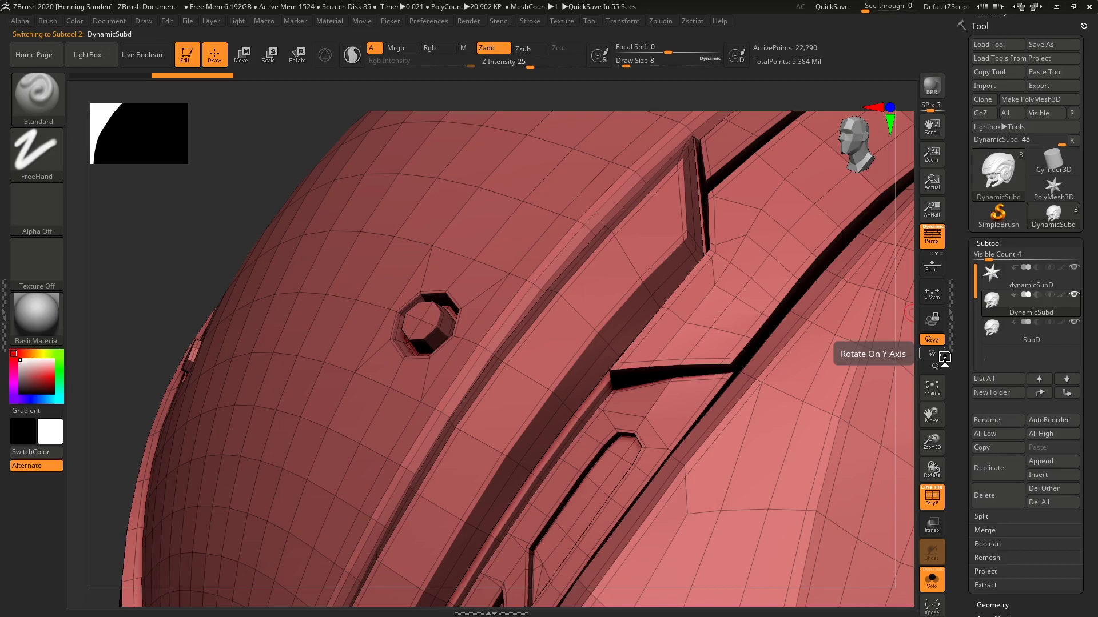
pyautogui.press('Down')
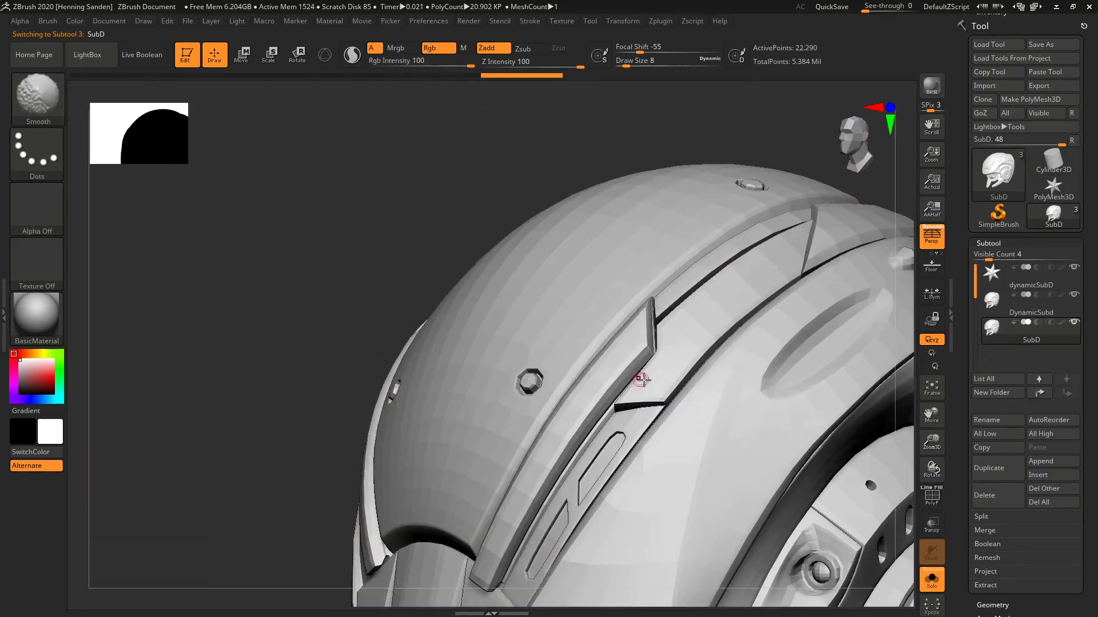
# Compare the shaded base meshes of both helmet subtools from a front three-quarter view, without wireframe
pyautogui.moveTo(644, 380)
pyautogui.keyDown('alt'); pyautogui.mouseDown(button='right')
pyautogui.moveTo(620, 358)
pyautogui.moveTo(563, 355)
pyautogui.mouseUp(button='right'); pyautogui.keyUp('alt')
pyautogui.moveTo(564, 355); pyautogui.dragTo(561, 375, button='right')
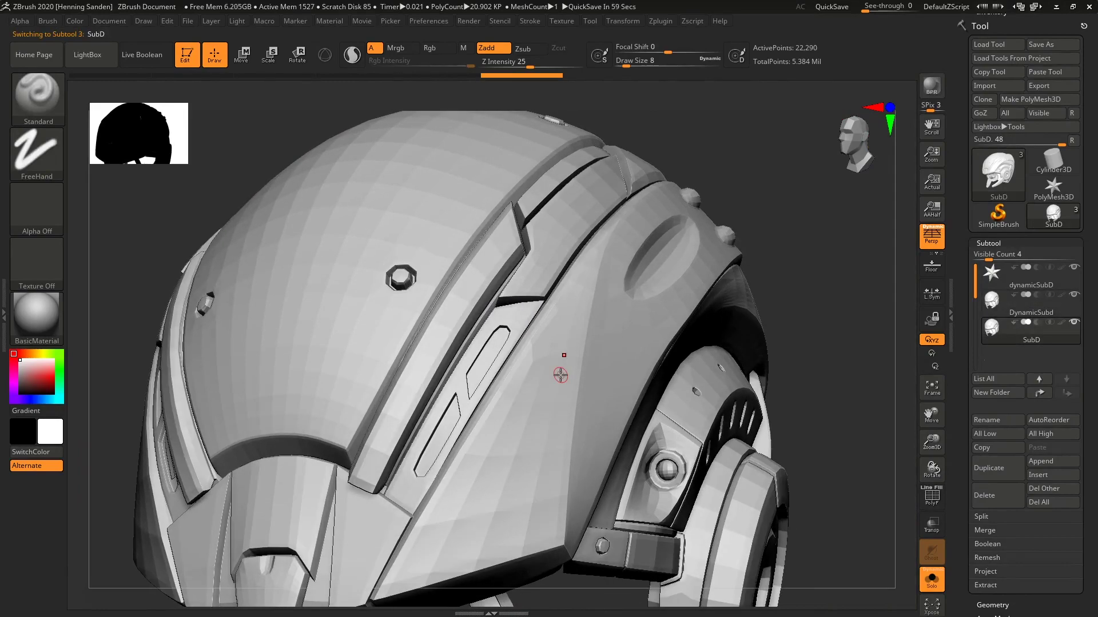
pyautogui.press('Up')
pyautogui.press('Down')
pyautogui.press('Up')
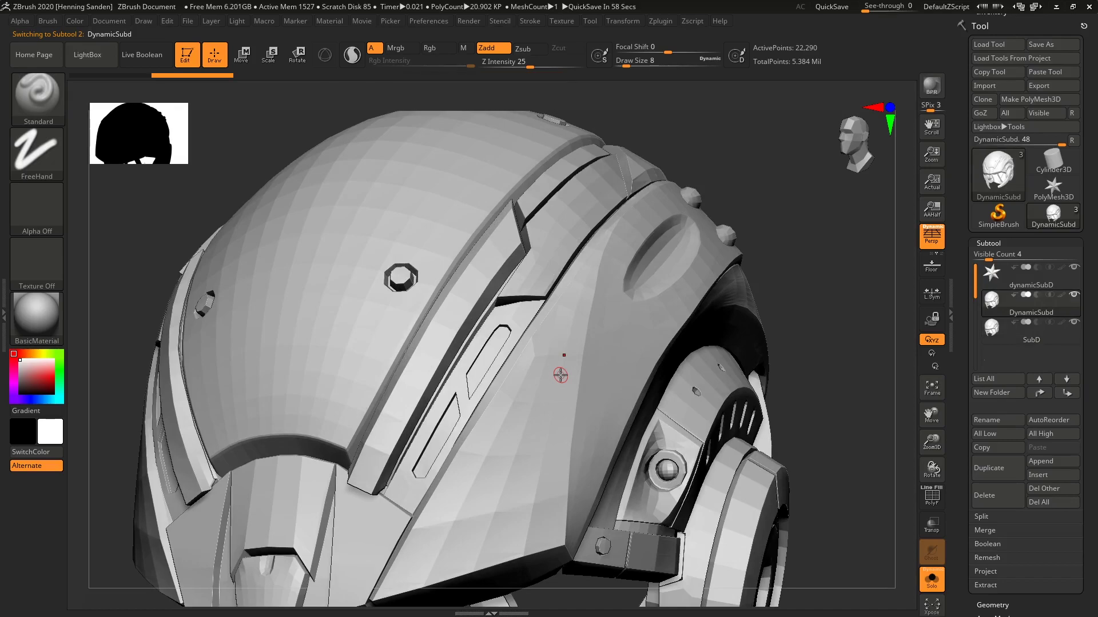
pyautogui.keyDown('alt'); pyautogui.click(560, 374); pyautogui.keyUp('alt')
pyautogui.keyDown('alt'); pyautogui.click(560, 375); pyautogui.keyUp('alt')
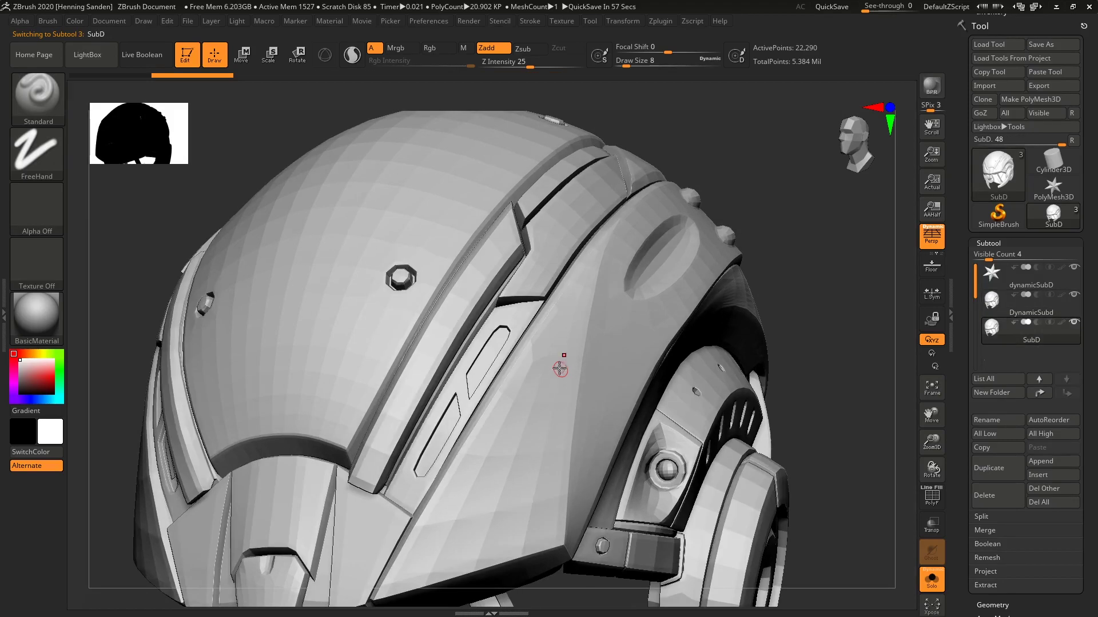
# Check the whole SubD helmet with and without wireframe, and switch to DynamicSubd for comparison
pyautogui.hotkey('shift', 'f')
pyautogui.keyDown('ctrl'); pyautogui.moveTo(494, 313); pyautogui.dragTo(615, 284, button='right'); pyautogui.keyUp('ctrl')
pyautogui.hotkey('shift', 'f')
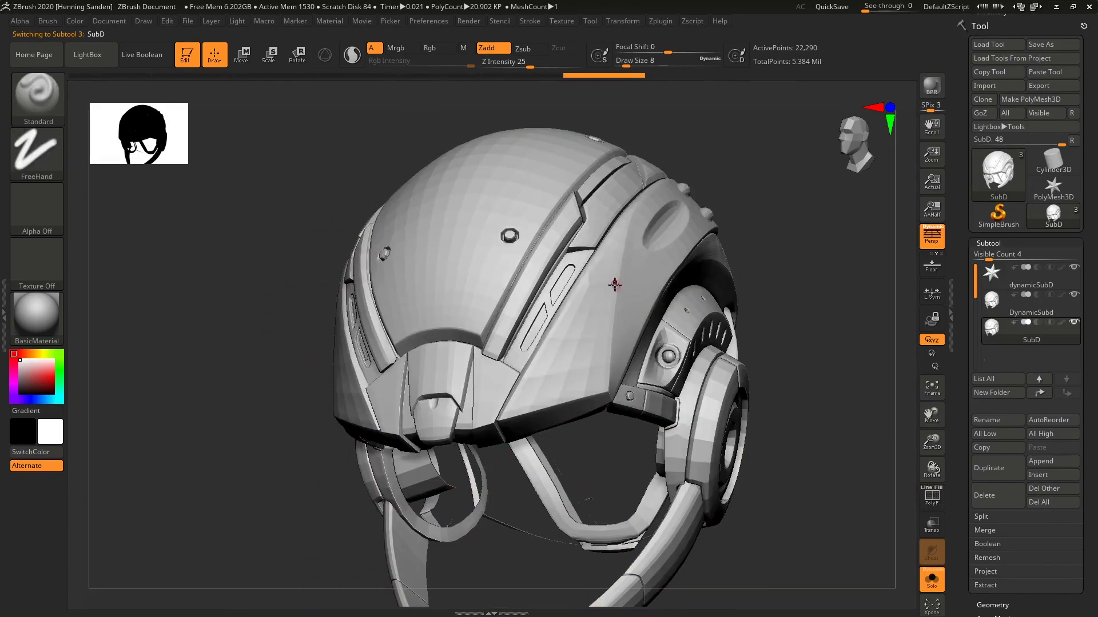
pyautogui.keyDown('alt'); pyautogui.click(689, 307); pyautogui.keyUp('alt')
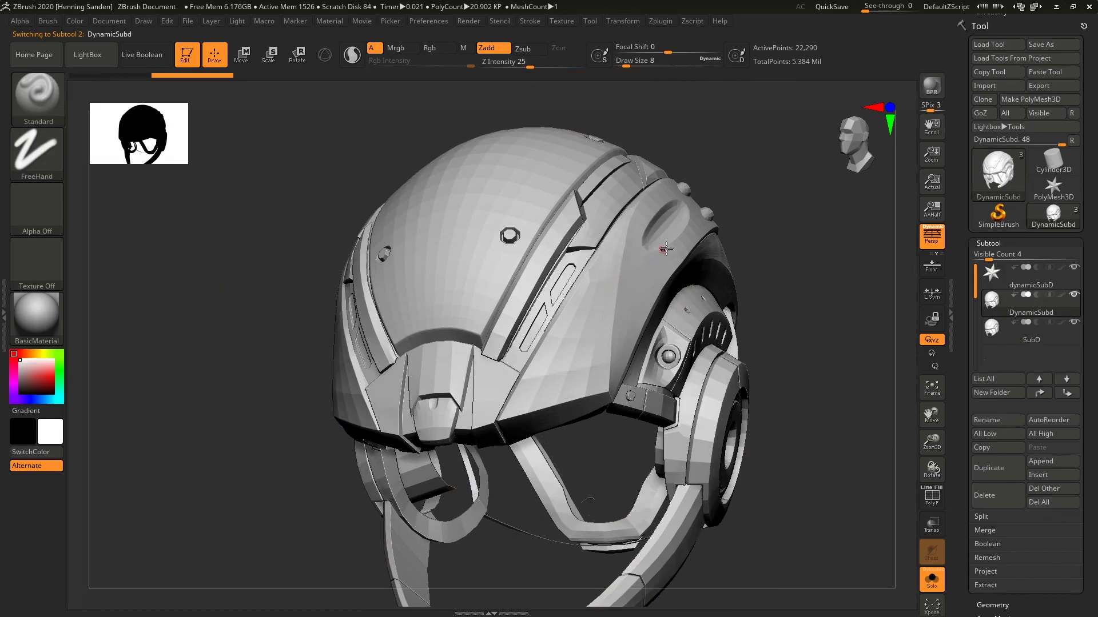
# Turn on dynamic subdivision for the DynamicSubd helmet and inspect the smoothed surface from the side and front
pyautogui.hotkey('ctrl', 'd')
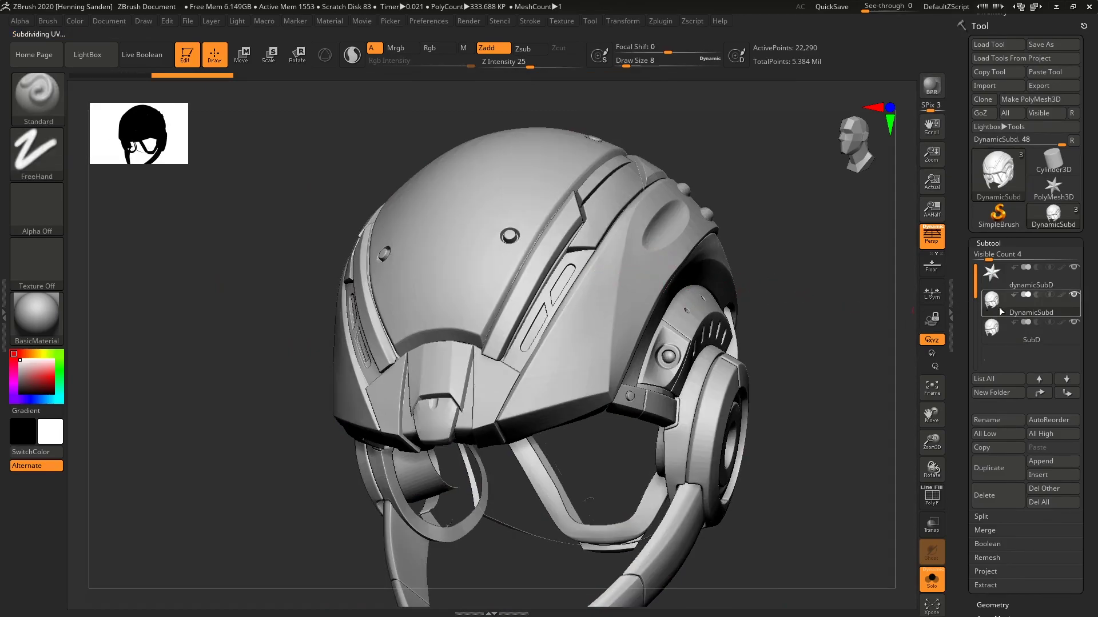
pyautogui.moveTo(958, 295); pyautogui.dragTo(958, 312)
pyautogui.moveTo(829, 307); pyautogui.dragTo(652, 278)
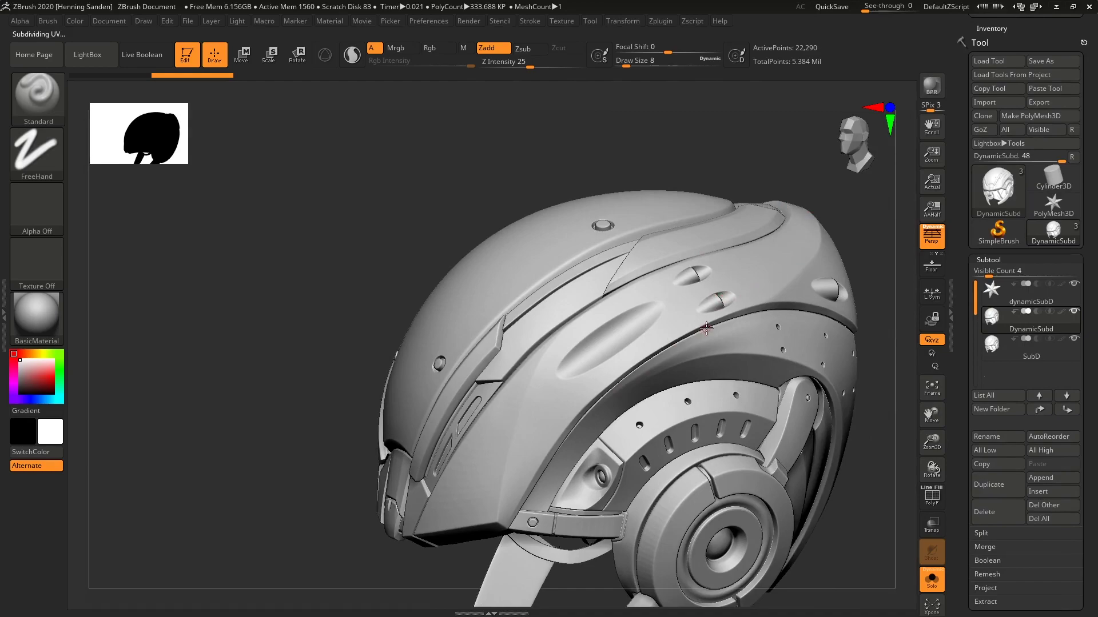
pyautogui.moveTo(709, 355); pyautogui.dragTo(581, 417, button='right')
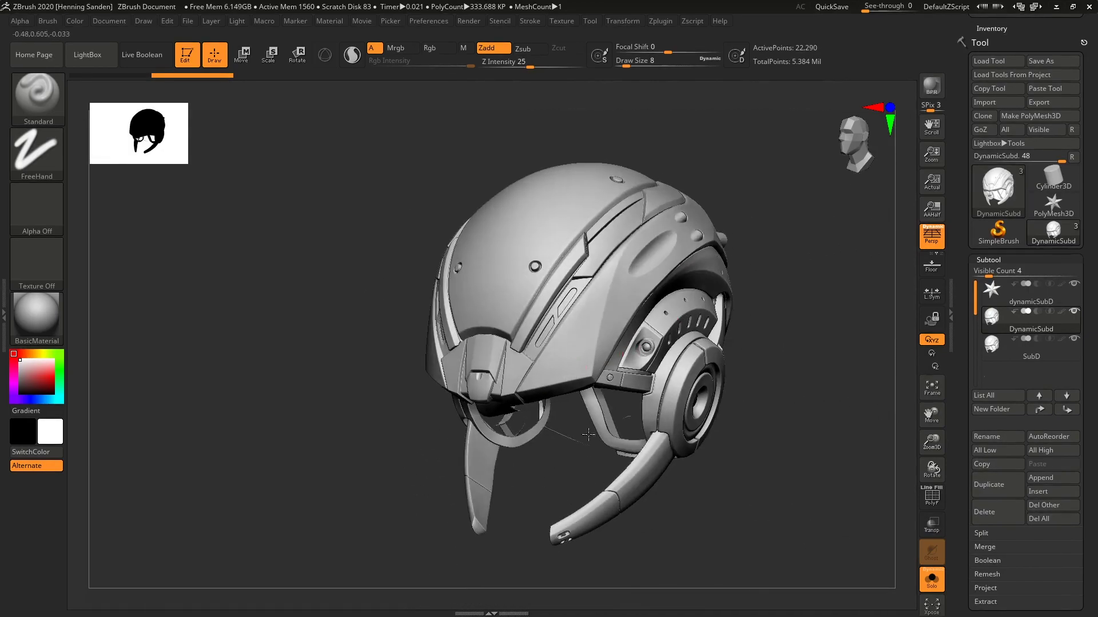
pyautogui.keyDown('alt'); pyautogui.moveTo(551, 460); pyautogui.dragTo(602, 498, button='right'); pyautogui.keyUp('alt')
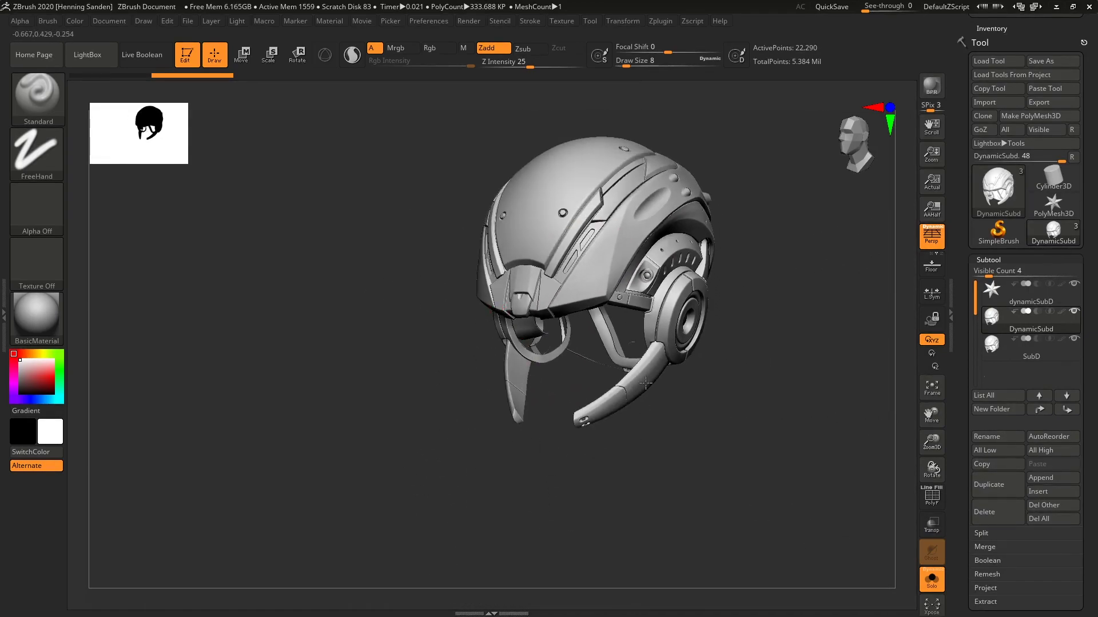
pyautogui.moveTo(604, 219); pyautogui.dragTo(563, 340, button='right')
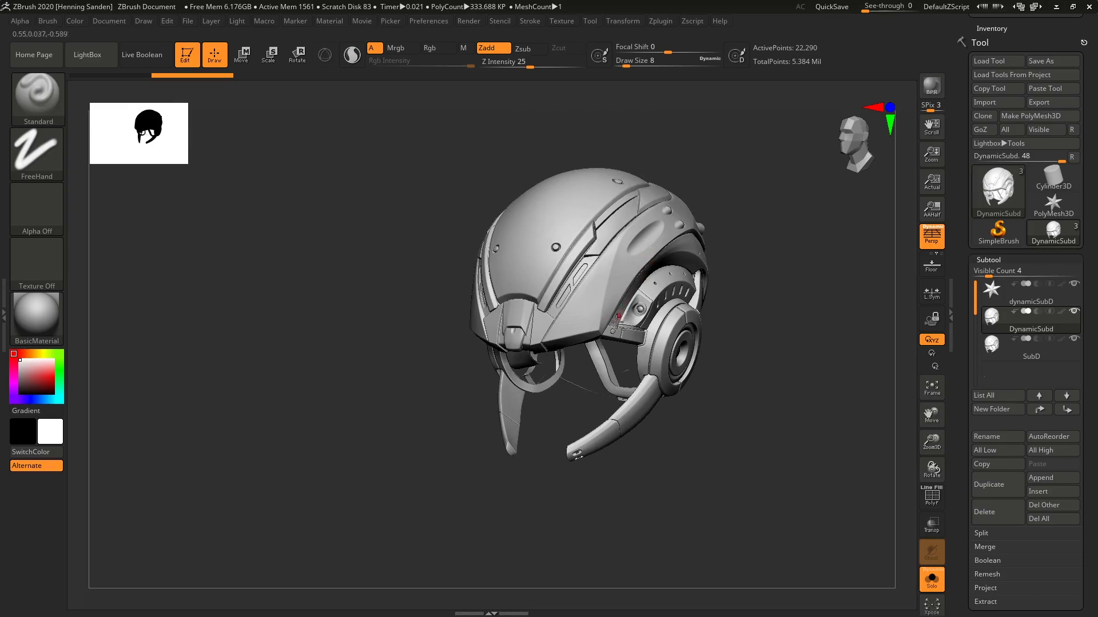
pyautogui.keyDown('ctrl'); pyautogui.moveTo(618, 325); pyautogui.dragTo(617, 375, button='right'); pyautogui.keyUp('ctrl')
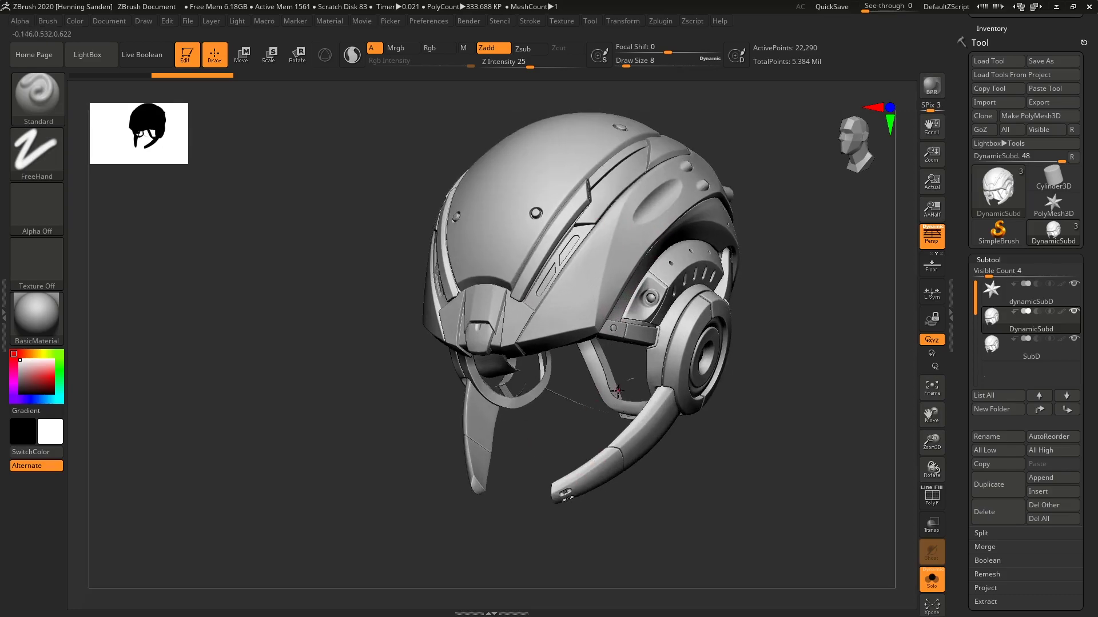
# Compare the DynamicSubd helmet with dynamic subdivision off and on from a front three-quarter view
pyautogui.press('shift')
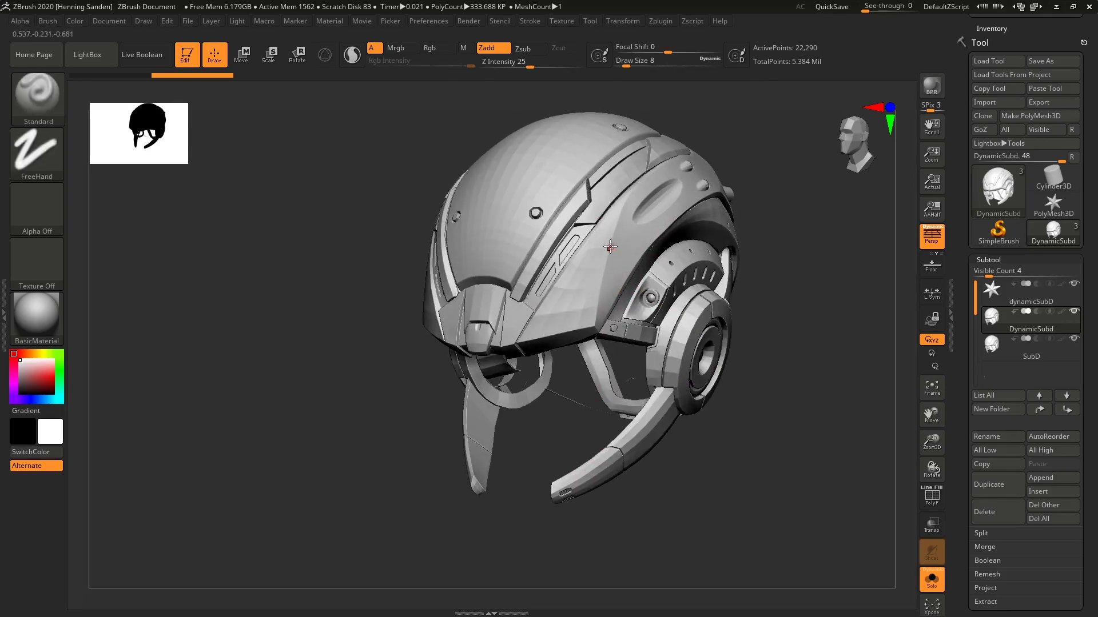
pyautogui.press('d')
pyautogui.hotkey('shift', 'd')
pyautogui.press('d')
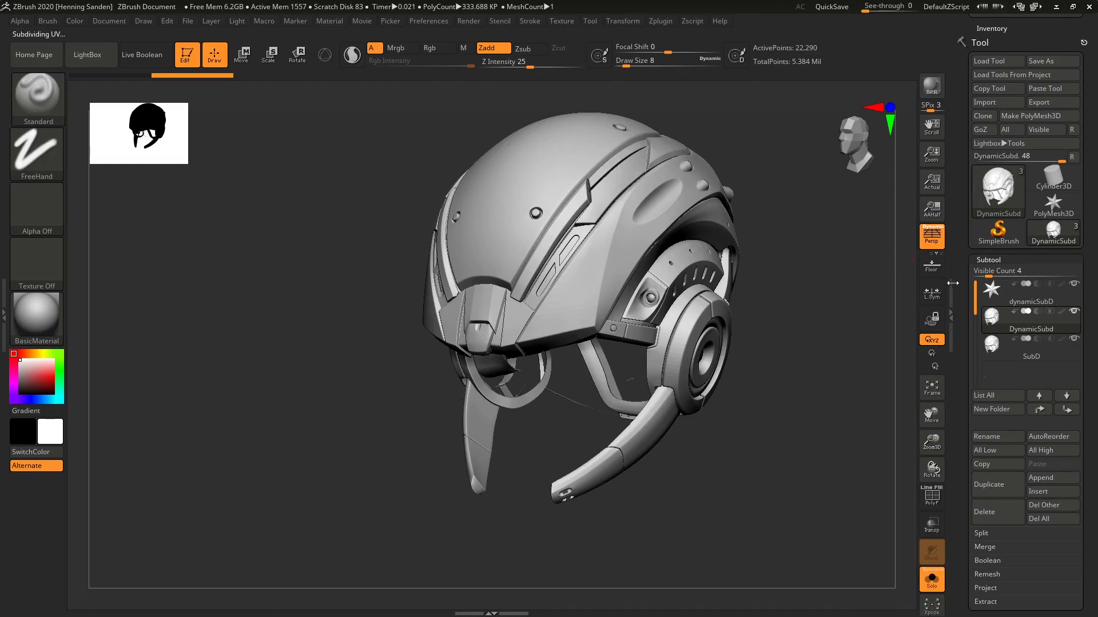
# Open the Dynamic Subdiv settings in Geometry and show the helmet's wireframe up close
pyautogui.moveTo(959, 280); pyautogui.dragTo(957, 193)
pyautogui.scroll(-4, 955, 177)
pyautogui.click(1001, 219)
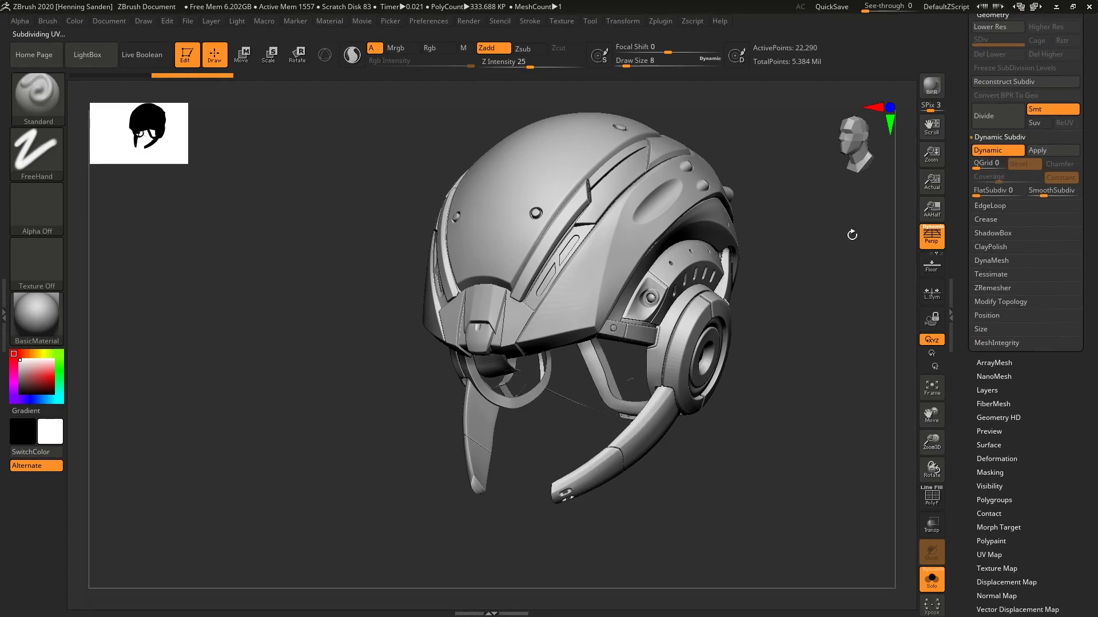
pyautogui.keyDown('alt'); pyautogui.moveTo(828, 245); pyautogui.dragTo(826, 326); pyautogui.keyUp('alt')
pyautogui.hotkey('shift', 'f')
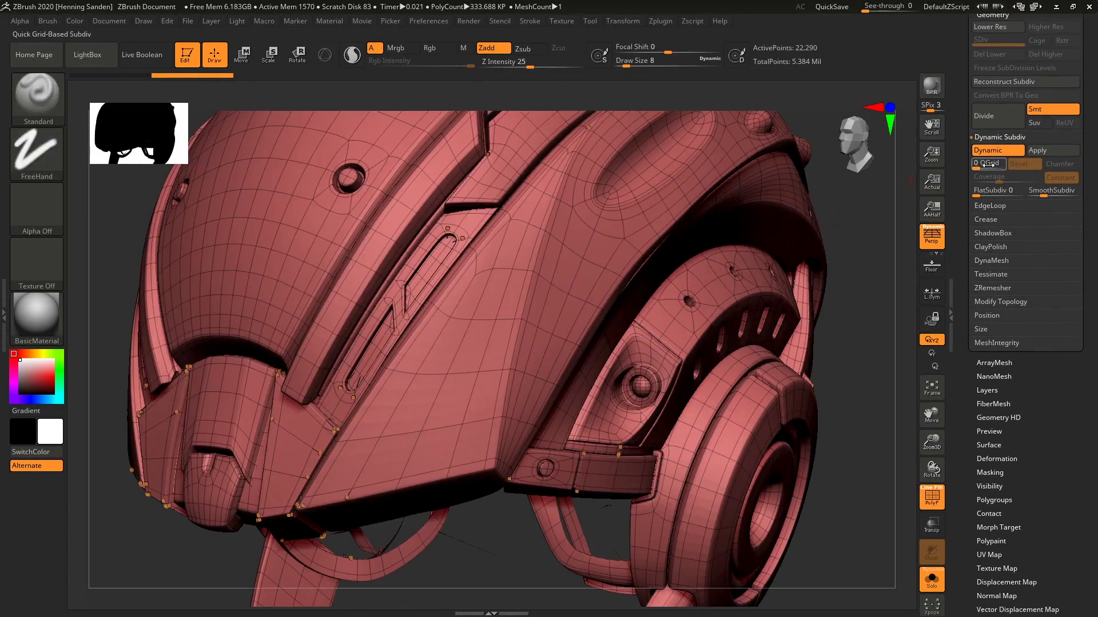
# Set the dynamic subdivision QGrid to 15 and check the helmet's side panels without wireframe
pyautogui.moveTo(982, 167); pyautogui.dragTo(997, 165)
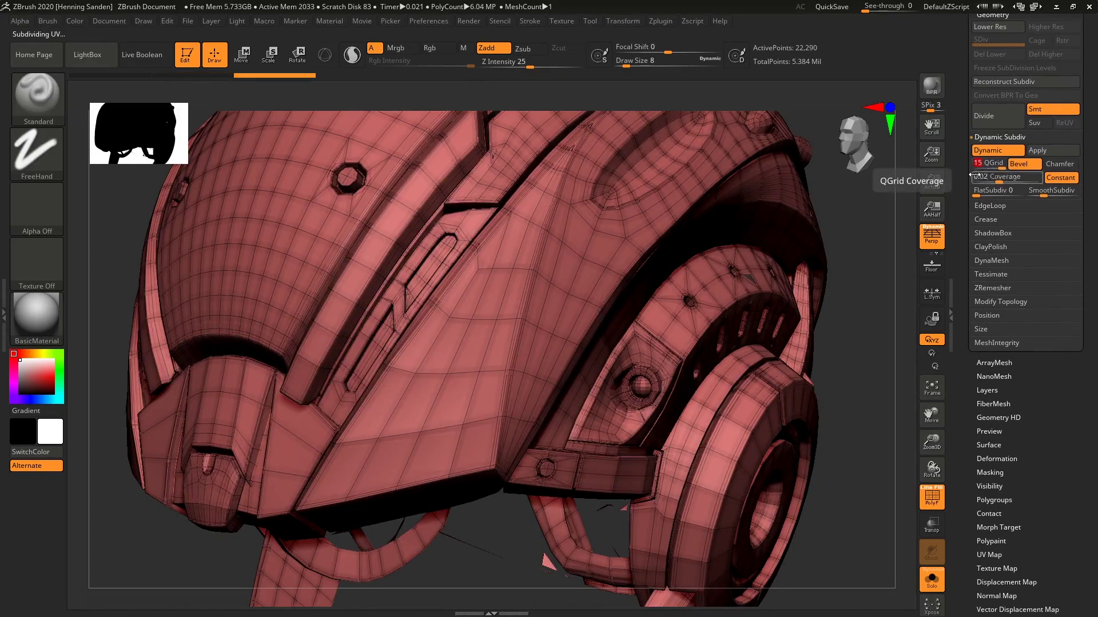
pyautogui.hotkey('shift', 'f')
pyautogui.keyDown('ctrl'); pyautogui.moveTo(588, 295); pyautogui.dragTo(605, 308, button='right'); pyautogui.keyUp('ctrl')
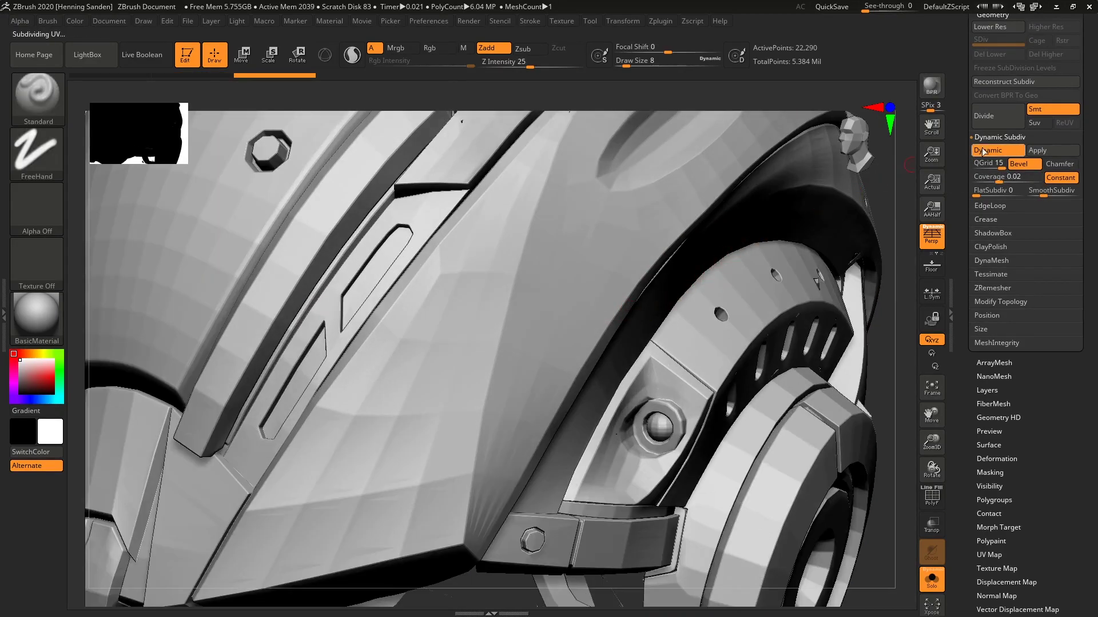
# Set QGrid to 9 and examine the bevelled edges around the side recesses with and without wireframe
pyautogui.moveTo(992, 164)
pyautogui.mouseDown()
pyautogui.moveTo(977, 164)
pyautogui.moveTo(997, 165)
pyautogui.mouseUp()
pyautogui.moveTo(698, 214); pyautogui.dragTo(624, 315, button='right')
pyautogui.moveTo(765, 244); pyautogui.dragTo(784, 228, button='right')
pyautogui.hotkey('shift', 'f')
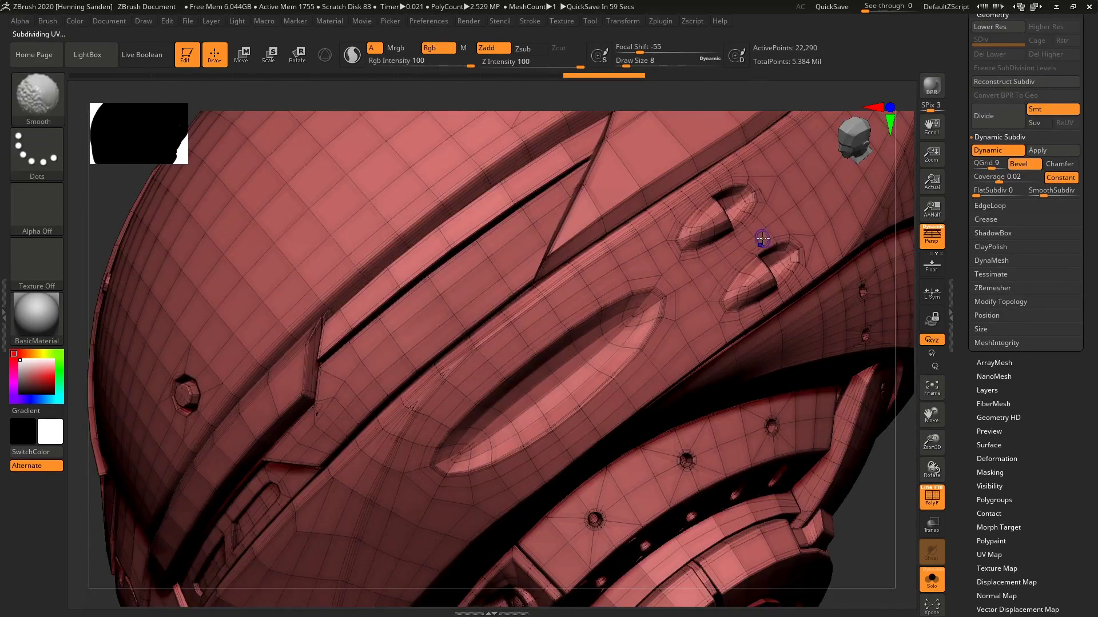
pyautogui.hotkey('shift', 'f')
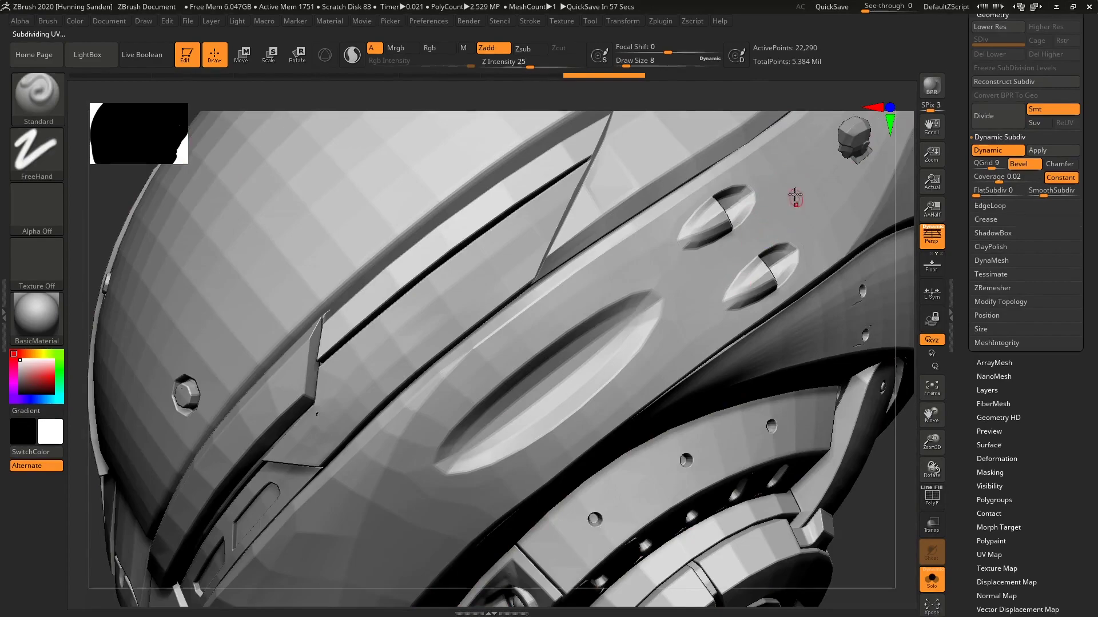
pyautogui.moveTo(794, 193); pyautogui.dragTo(807, 177, button='right')
pyautogui.keyDown('ctrl'); pyautogui.moveTo(744, 244); pyautogui.dragTo(778, 468, button='right'); pyautogui.keyUp('ctrl')
pyautogui.hotkey('shift', 'f')
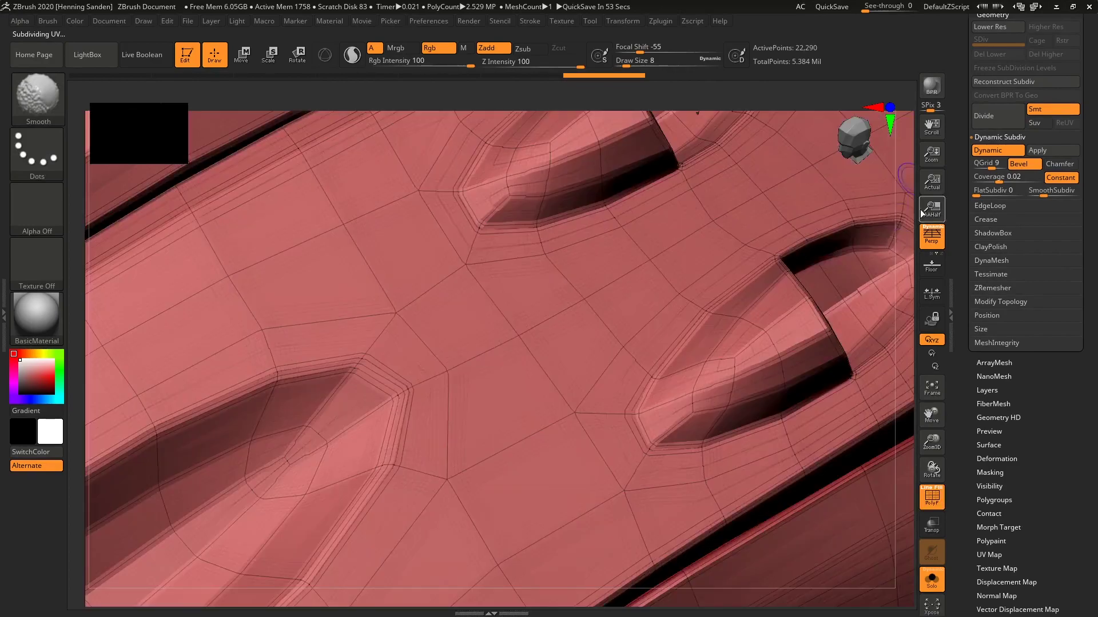
# Raise QGrid to 15, check the shaded side of the helmet, and reset QGrid to 0
pyautogui.moveTo(1000, 170); pyautogui.dragTo(1007, 170)
pyautogui.keyDown('ctrl'); pyautogui.moveTo(436, 301); pyautogui.dragTo(601, 316, button='right'); pyautogui.keyUp('ctrl')
pyautogui.hotkey('shift', 'f')
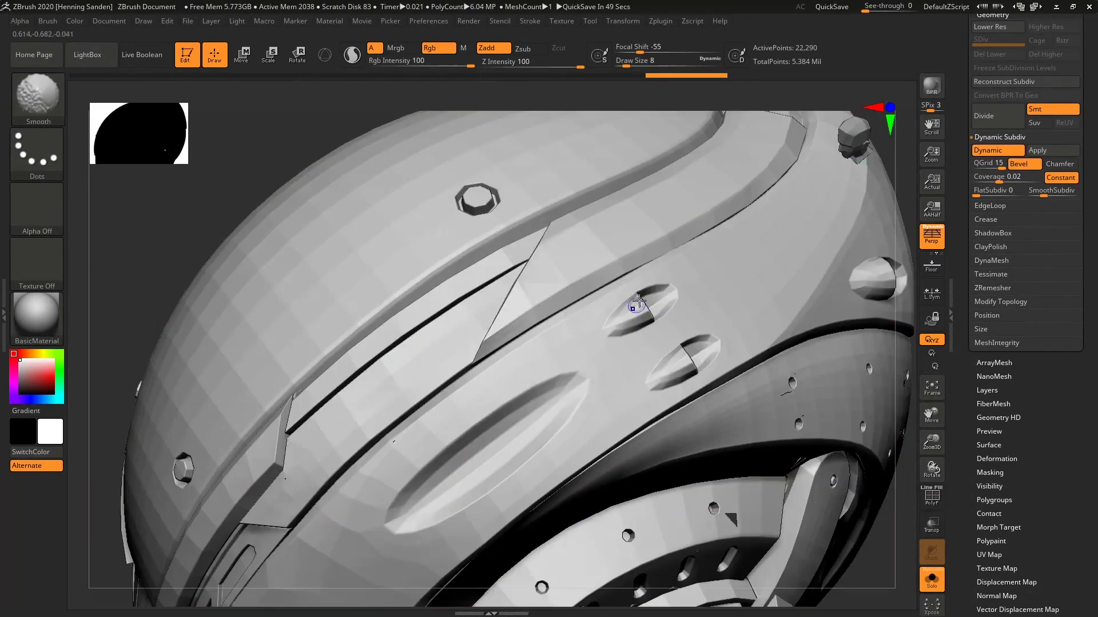
pyautogui.moveTo(992, 158); pyautogui.dragTo(953, 164)
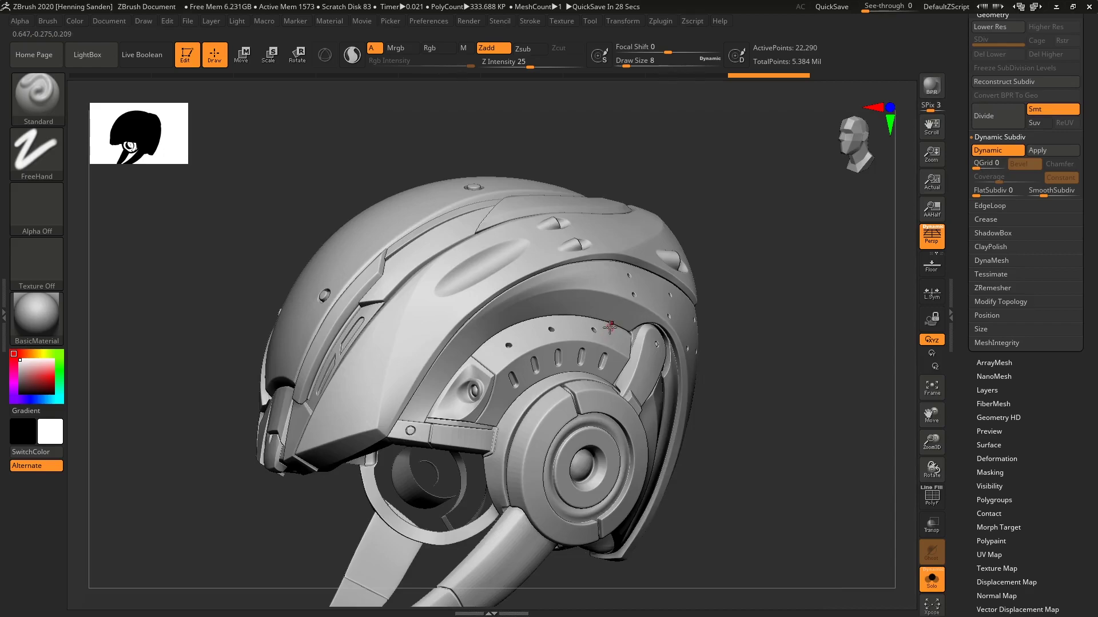
# Toggle dynamic subdivision off and on in a side view to compare the base and smoothed meshes
pyautogui.hotkey('shift', 'd')
pyautogui.press('d')
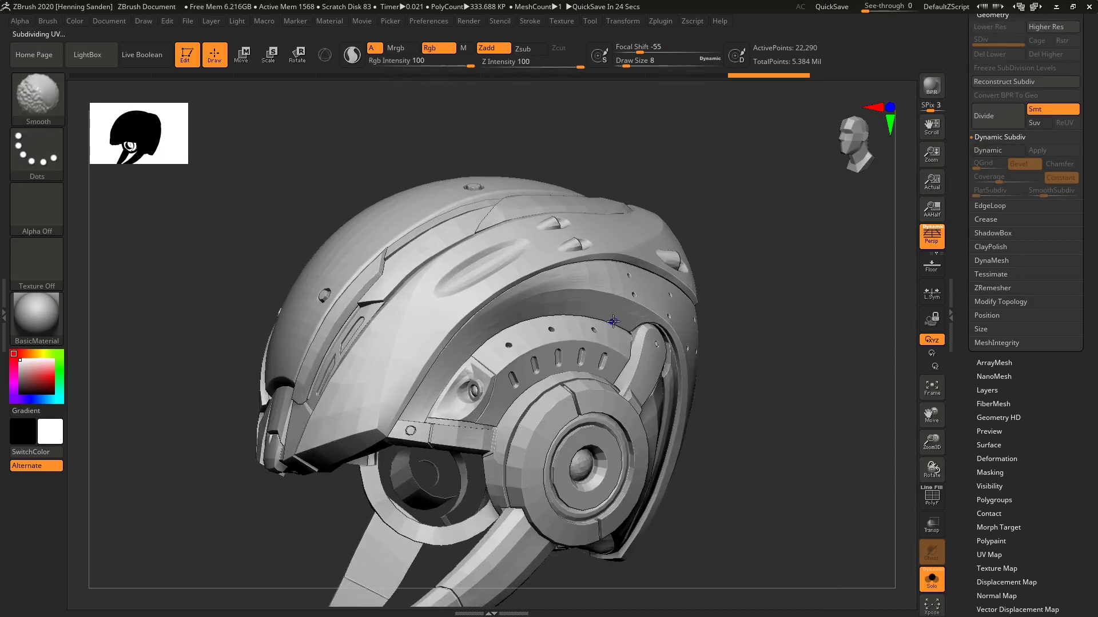
pyautogui.click(1006, 155)
pyautogui.click(1005, 153)
# Open the subtool list, show the wireframe, and alternate between DynamicSubd and SubD to compare their meshes
pyautogui.moveTo(959, 120); pyautogui.dragTo(964, 191)
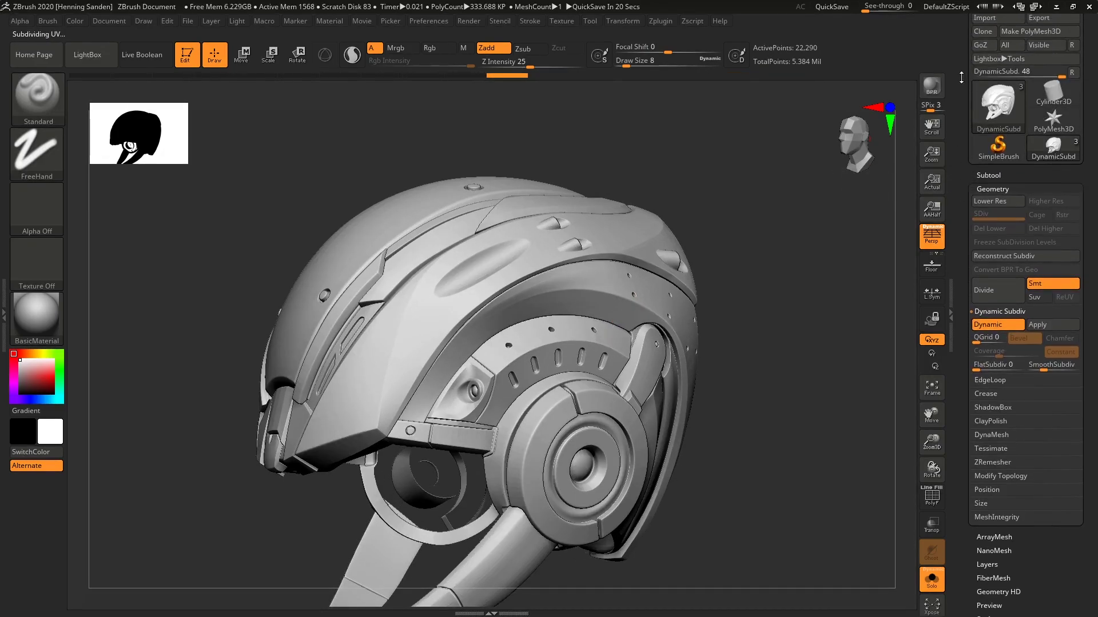
pyautogui.moveTo(961, 78); pyautogui.dragTo(973, 158)
pyautogui.click(989, 211)
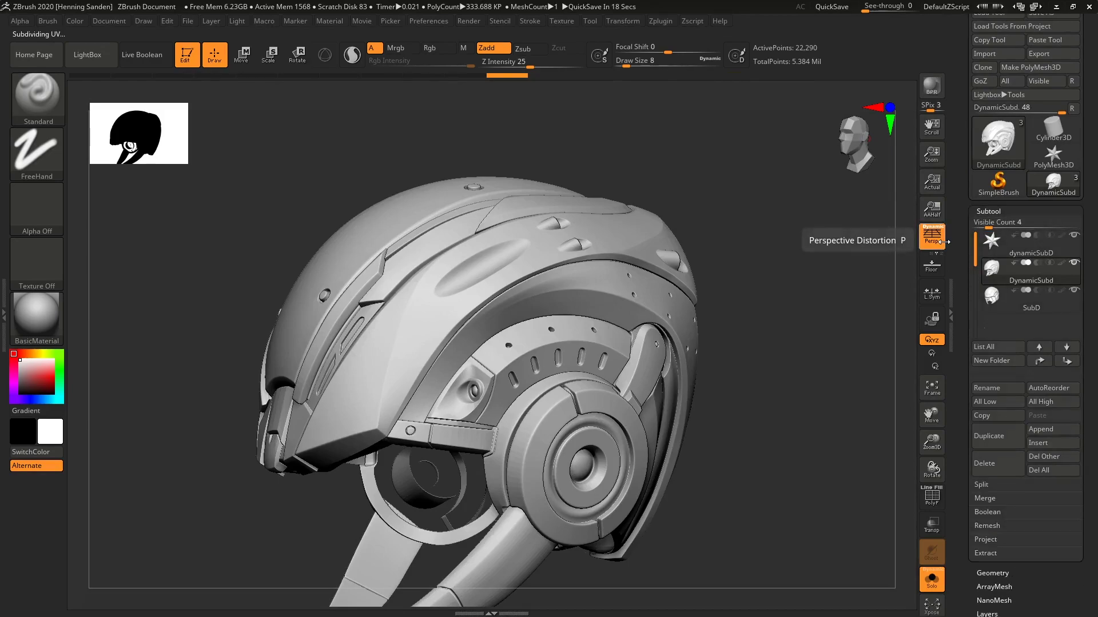
pyautogui.hotkey('shift', 'f')
pyautogui.press('Up')
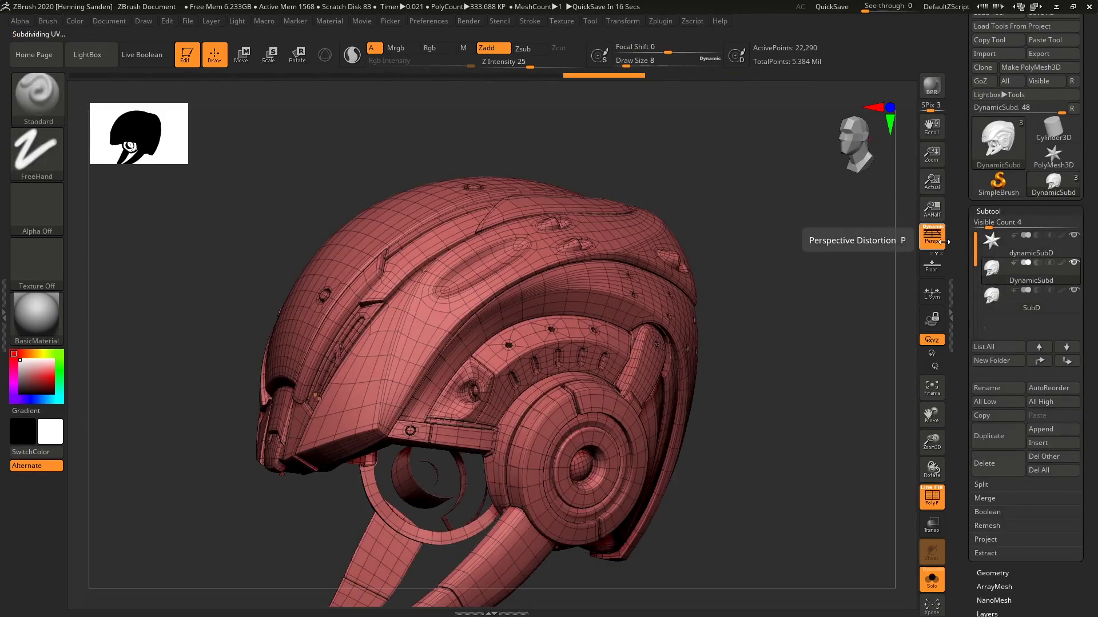
pyautogui.press('Down')
pyautogui.press('Up')
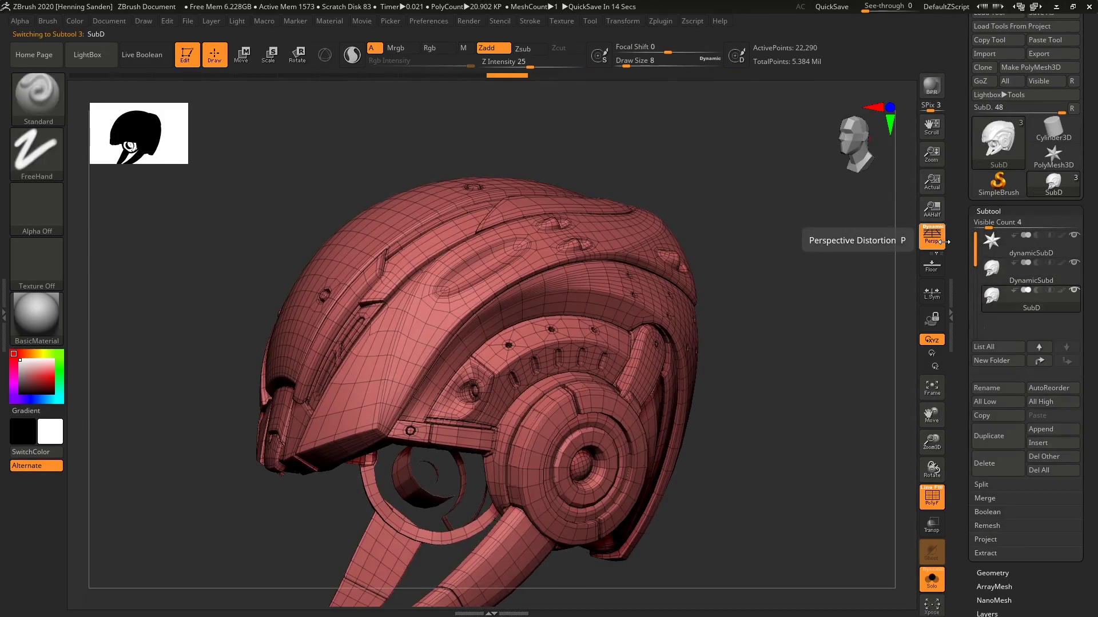